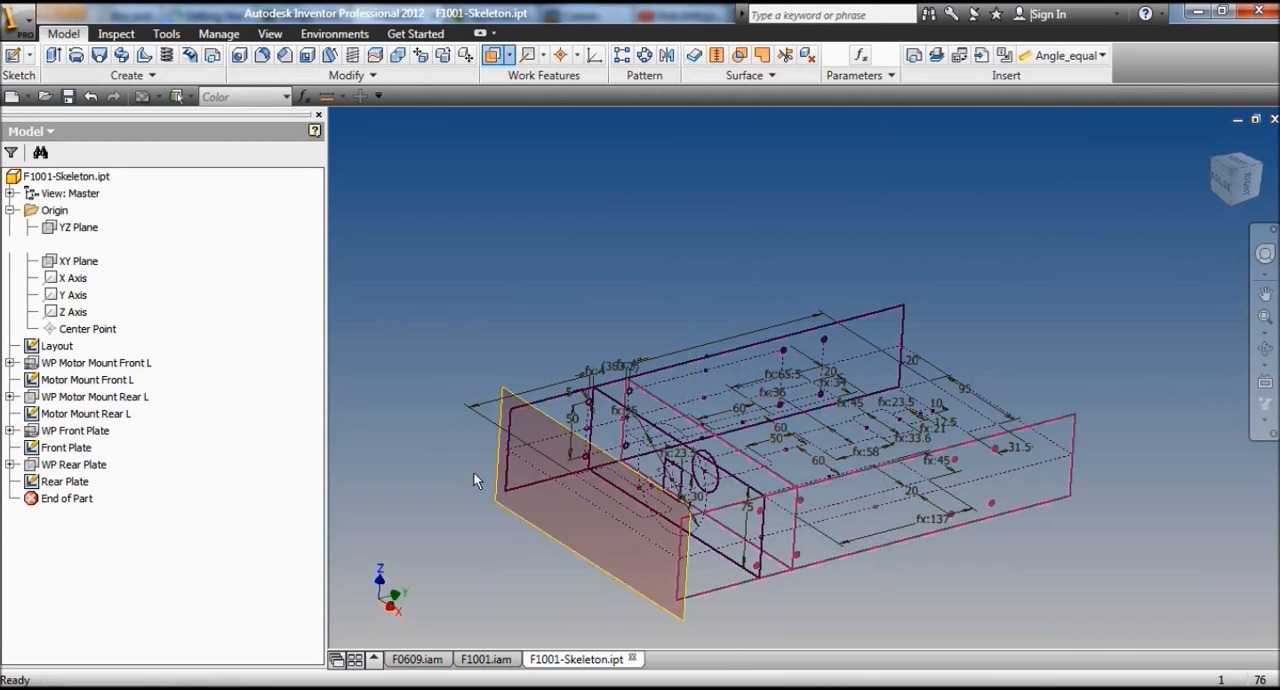
Step: Hide the newly created work plane and rename it WP Side Plate L
right_click(545, 417)
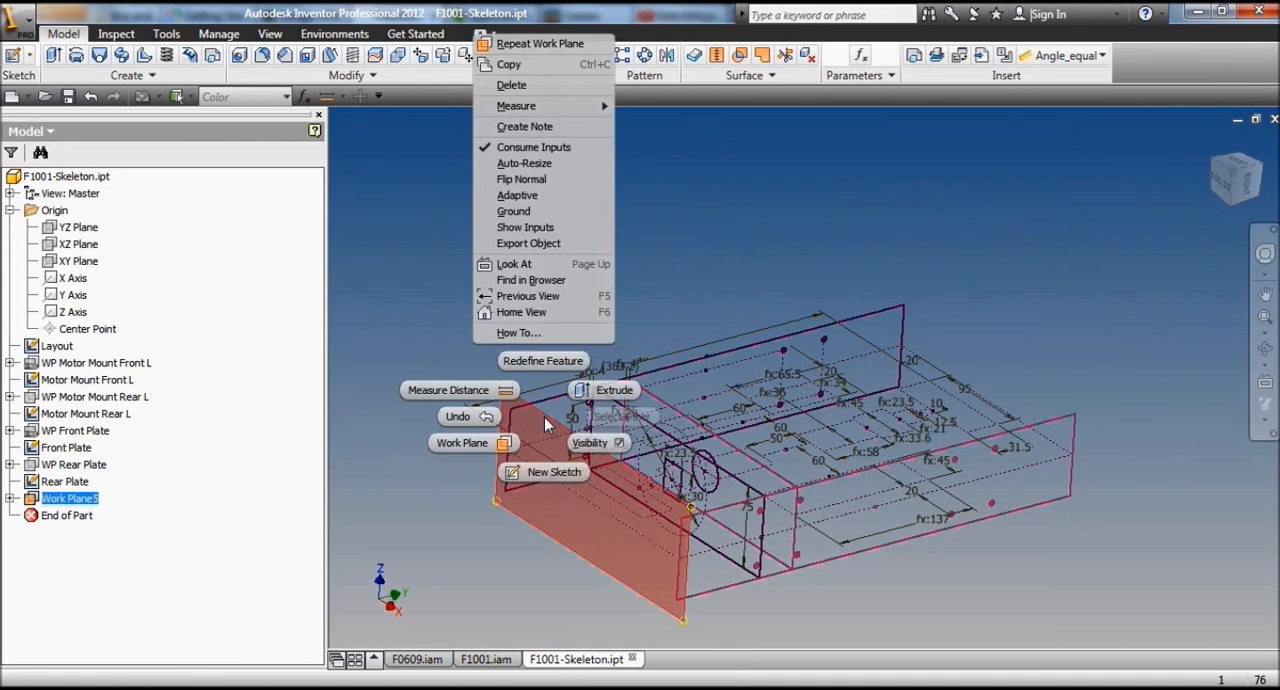
key(Escape)
double_click(94, 499)
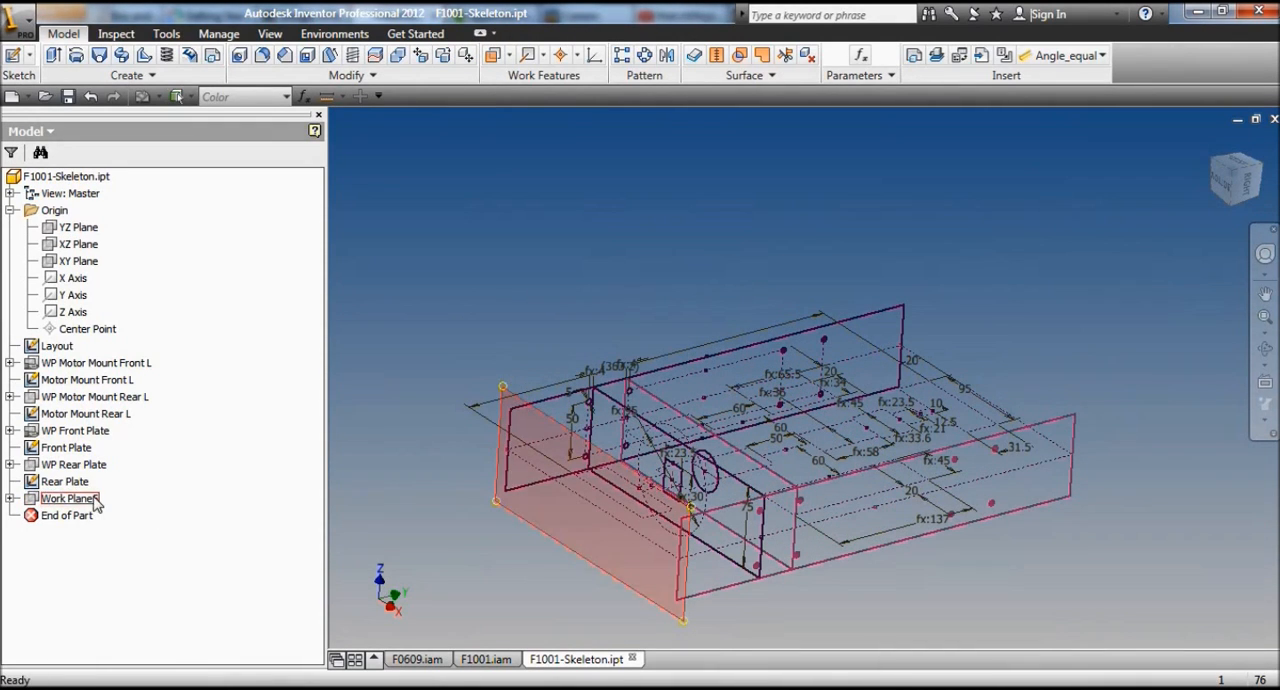
text(W)
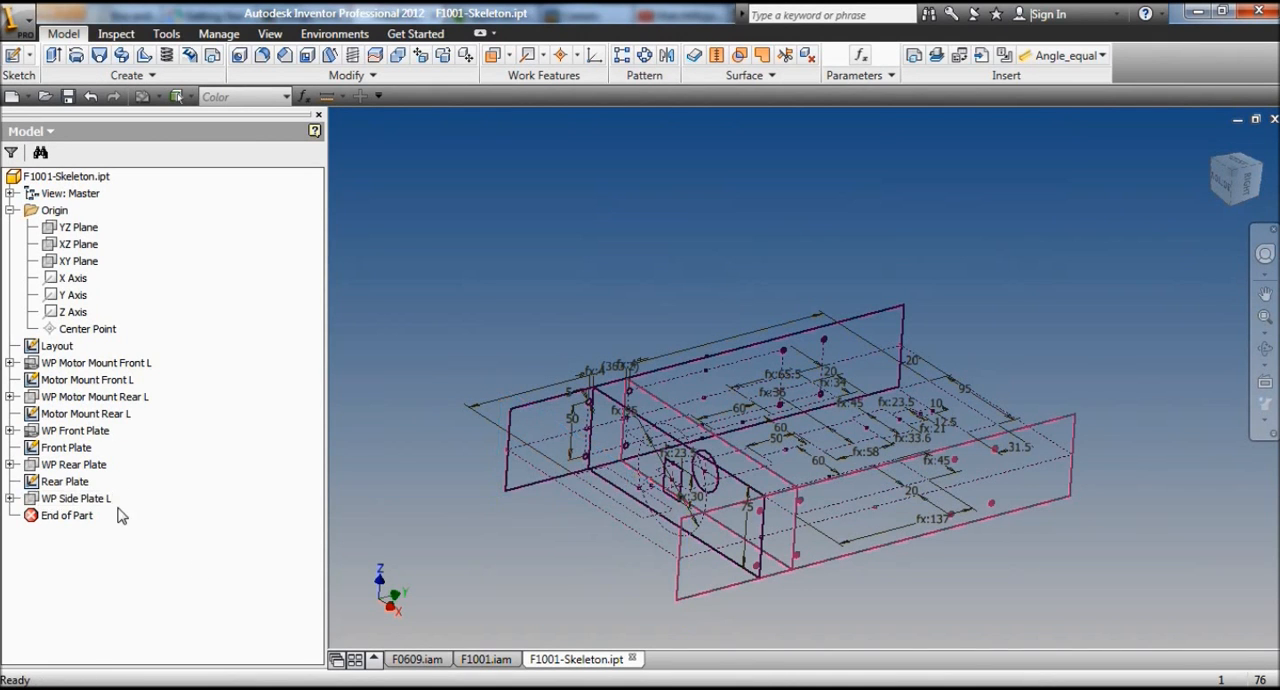
Step: Start a new sketch on the WP Side Plate L work plane and tilt the view to see the surrounding plates
right_click(90, 498)
click(145, 449)
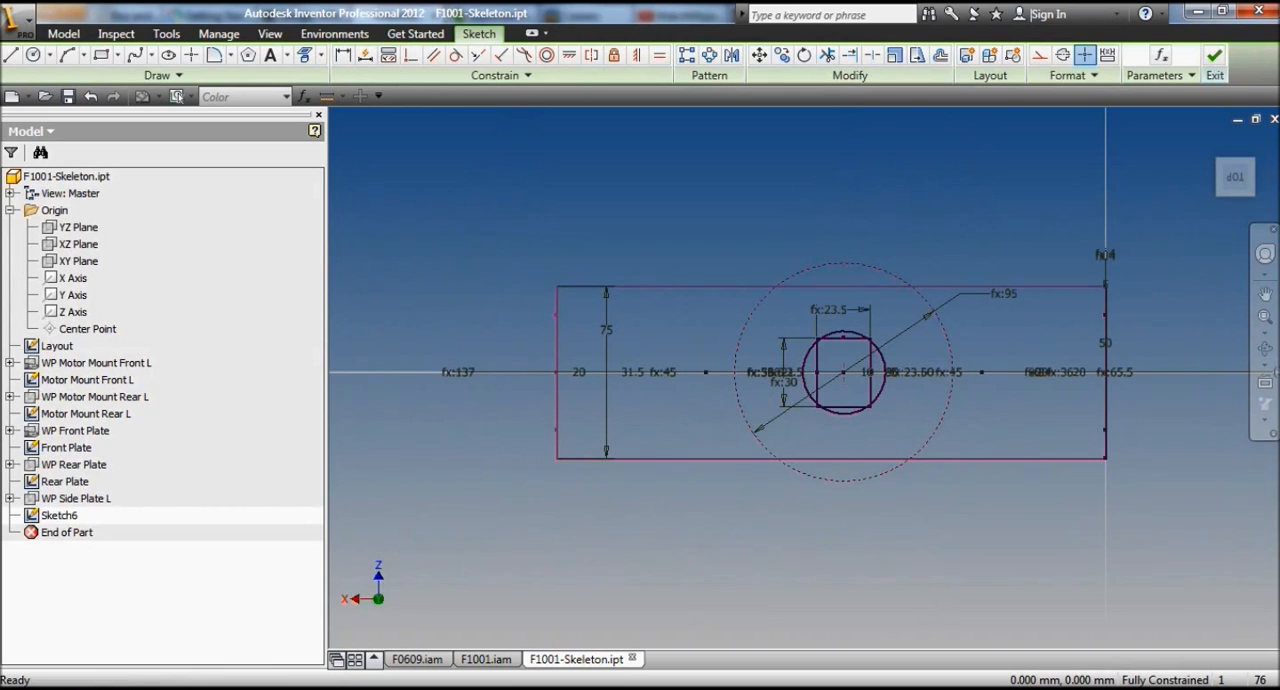
click(1265, 349)
drag(780, 342, 804, 412)
right_click(731, 248)
click(757, 260)
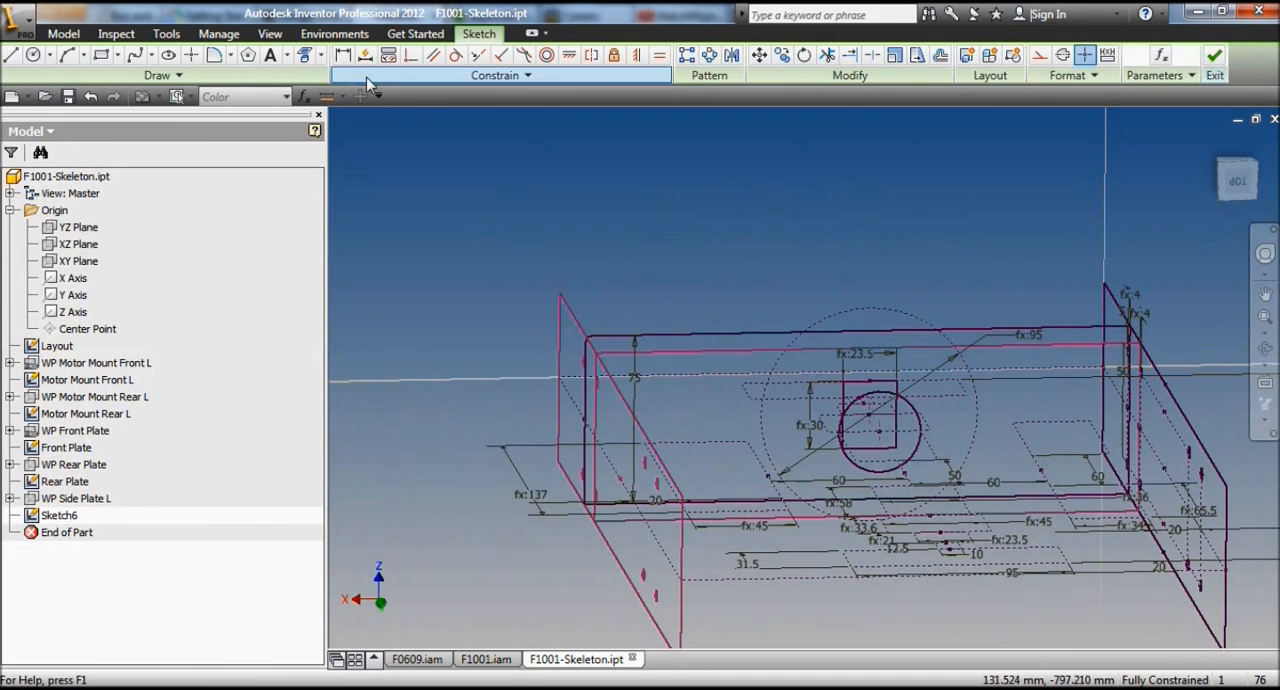
Step: Draw a two-corner rectangle for the side plate, extending past the plates at both ends
click(305, 54)
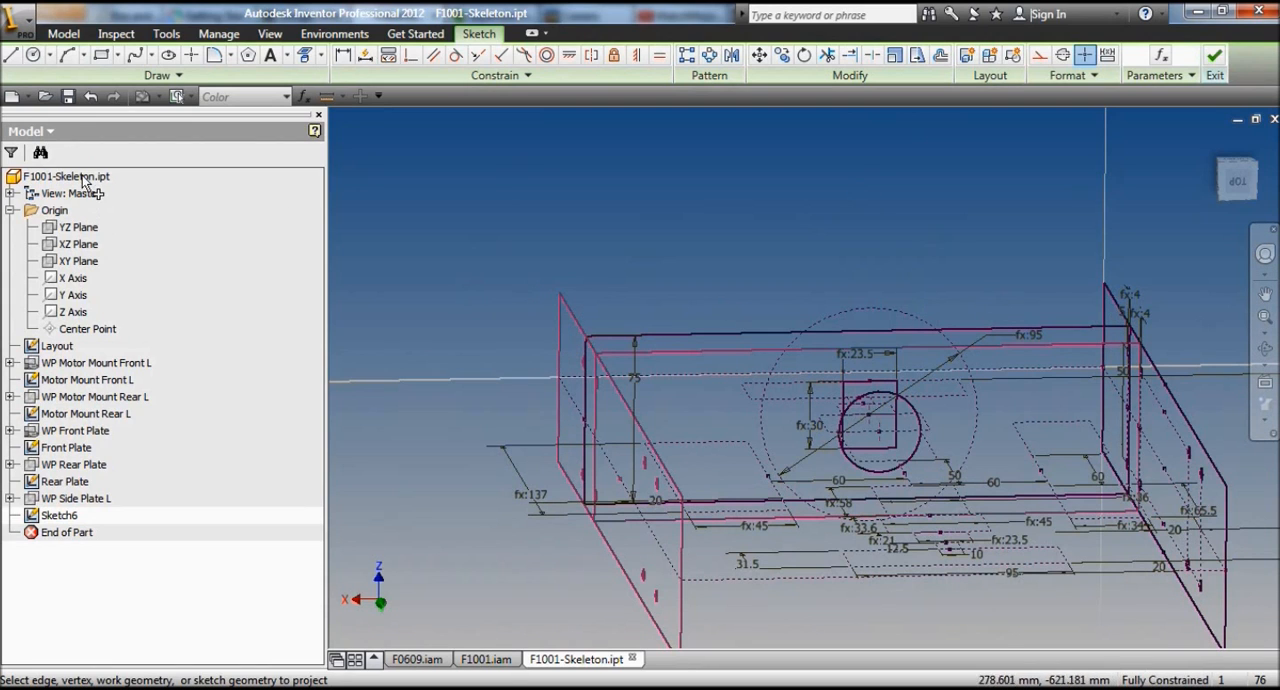
click(101, 54)
click(498, 252)
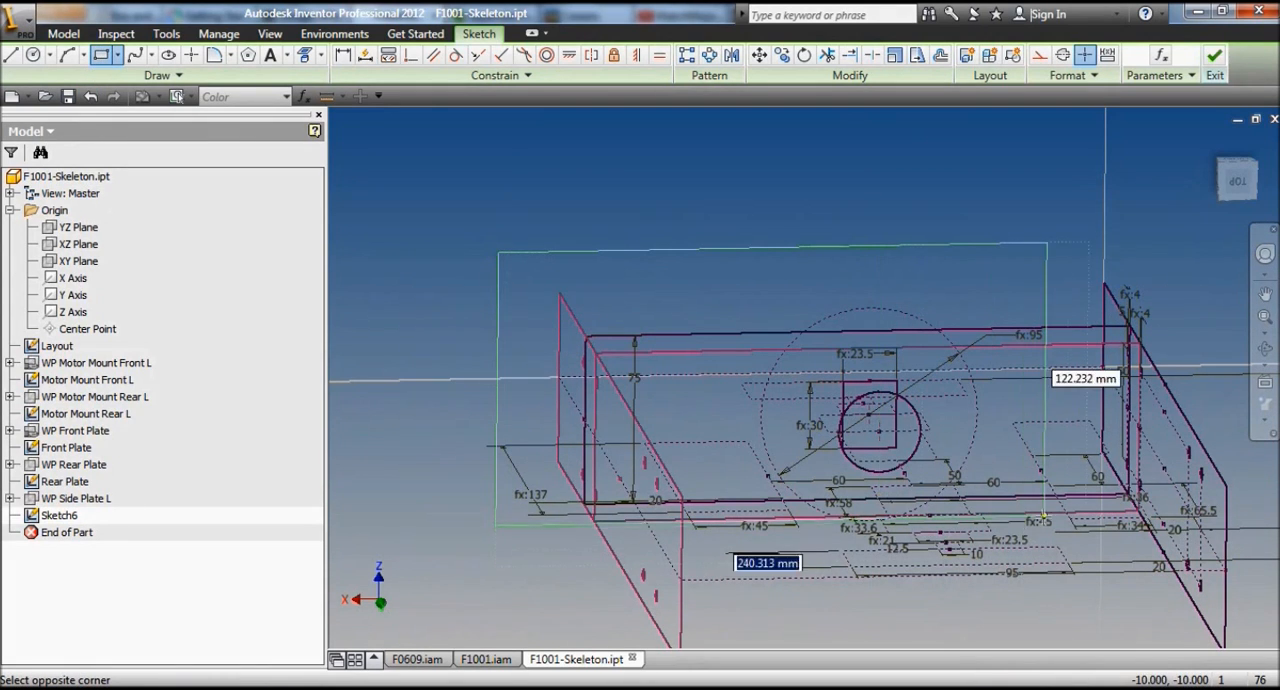
click(1174, 500)
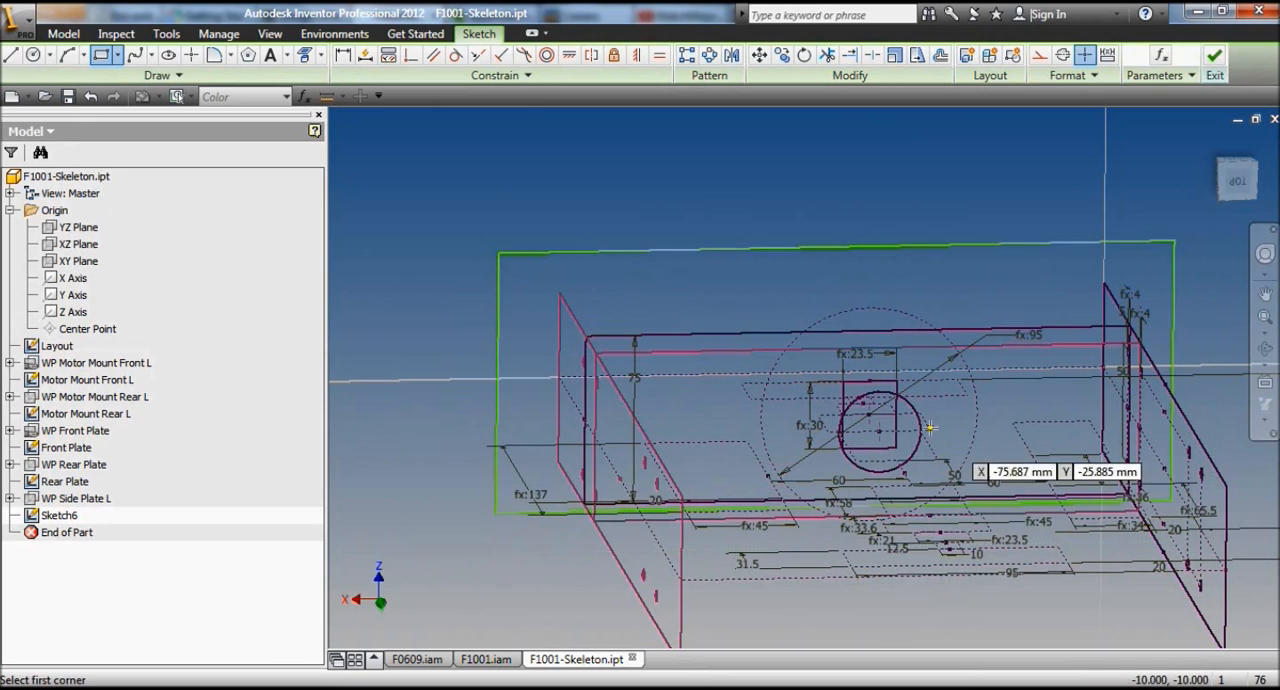
right_click(597, 217)
click(547, 218)
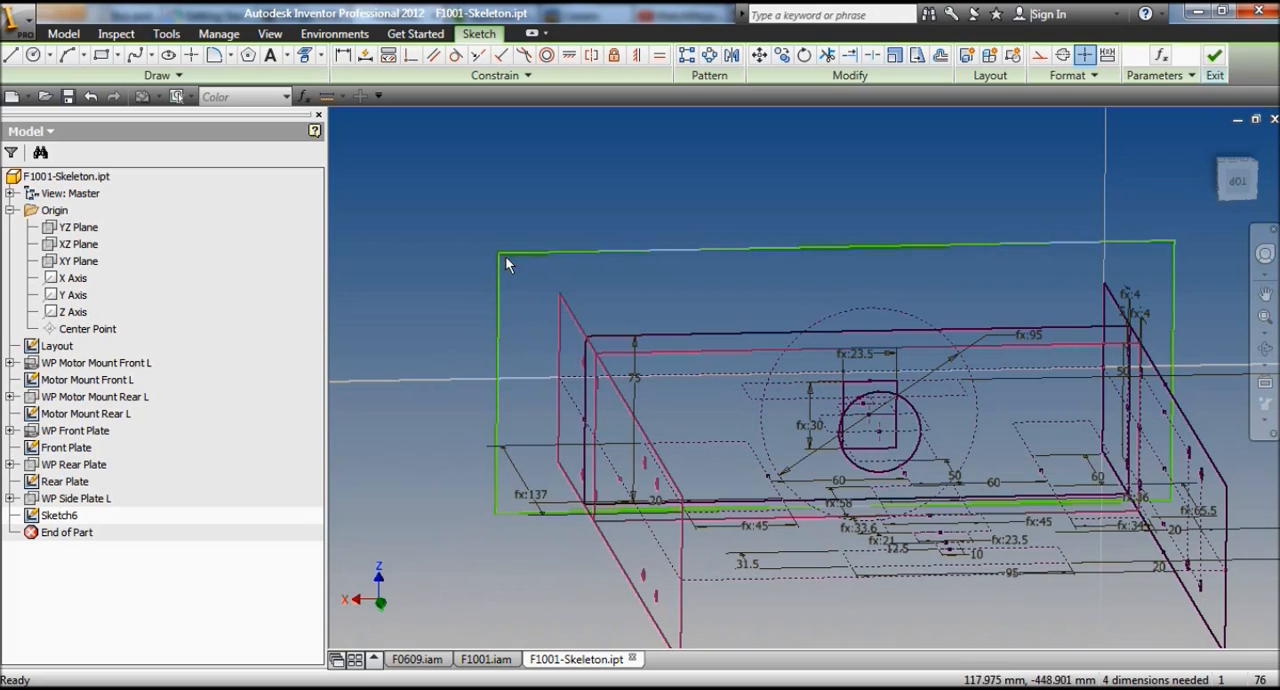
Step: Make the rectangle's upper and lower edges coincident with the upper and lower corners of the +X end plate
click(412, 60)
click(528, 252)
click(562, 296)
click(540, 552)
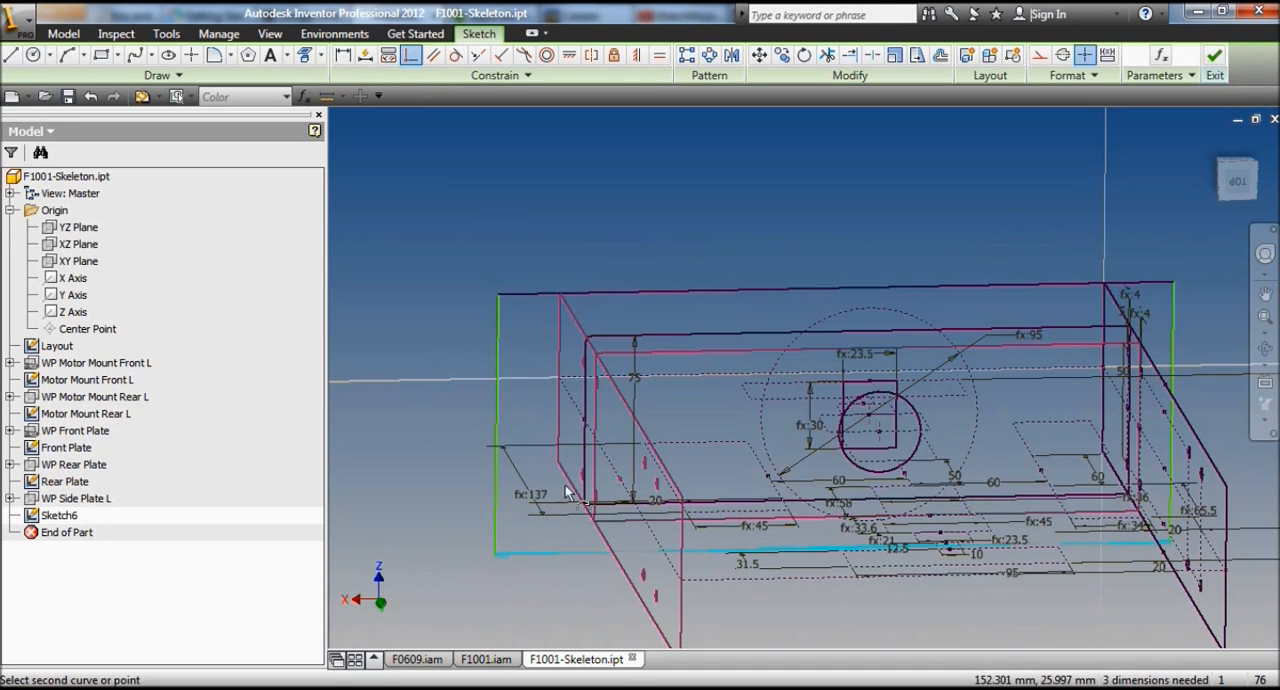
click(558, 462)
Step: Dimension the rectangle's +X side edge from the adjacent plate's edge, using the parameter Chopping_board_THK
click(343, 55)
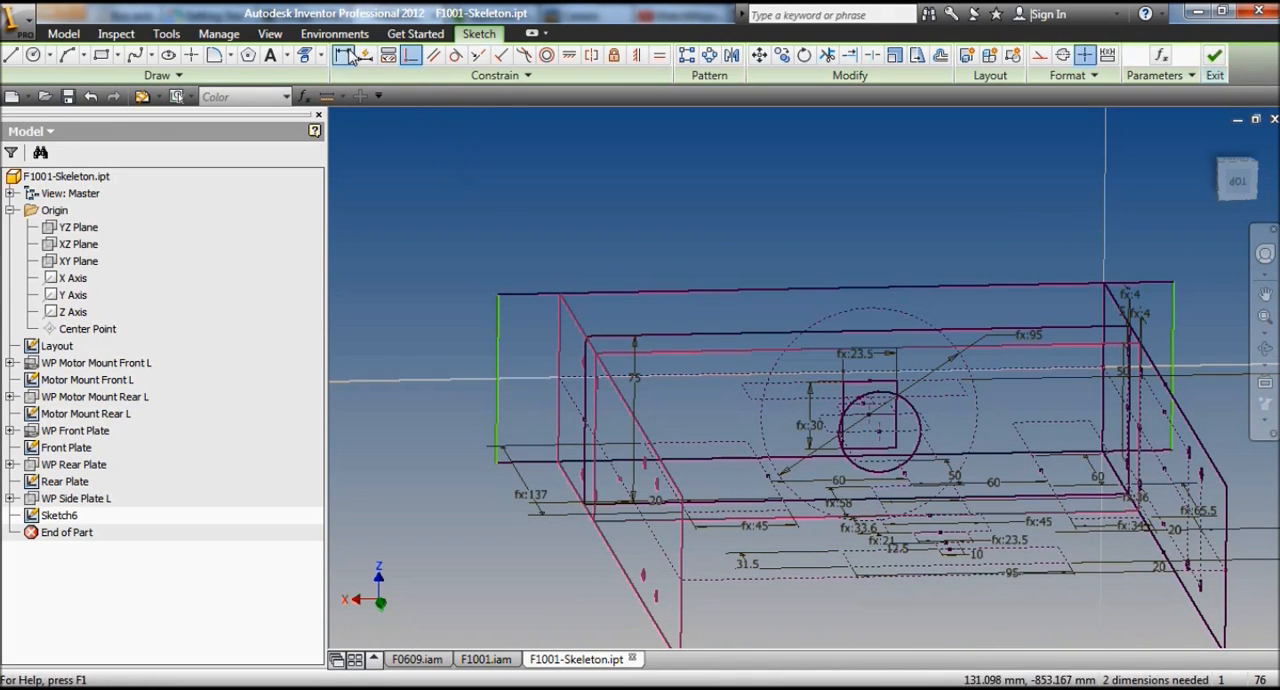
click(498, 316)
click(559, 324)
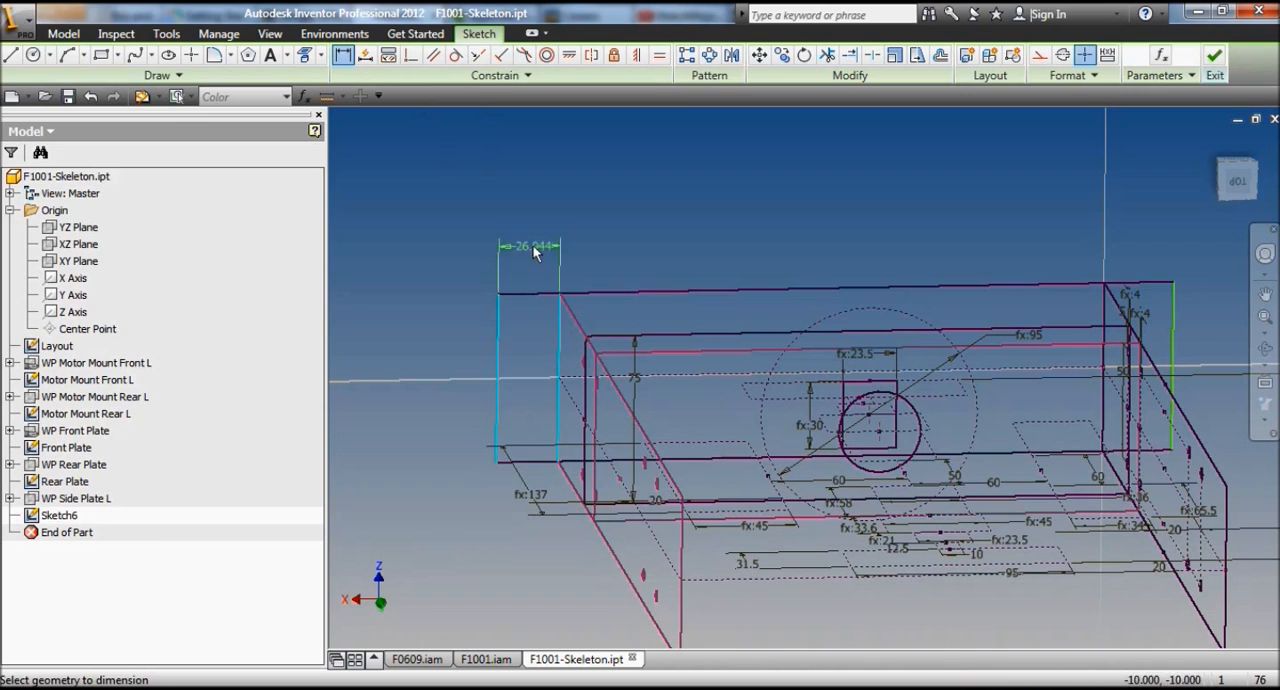
click(533, 255)
click(577, 315)
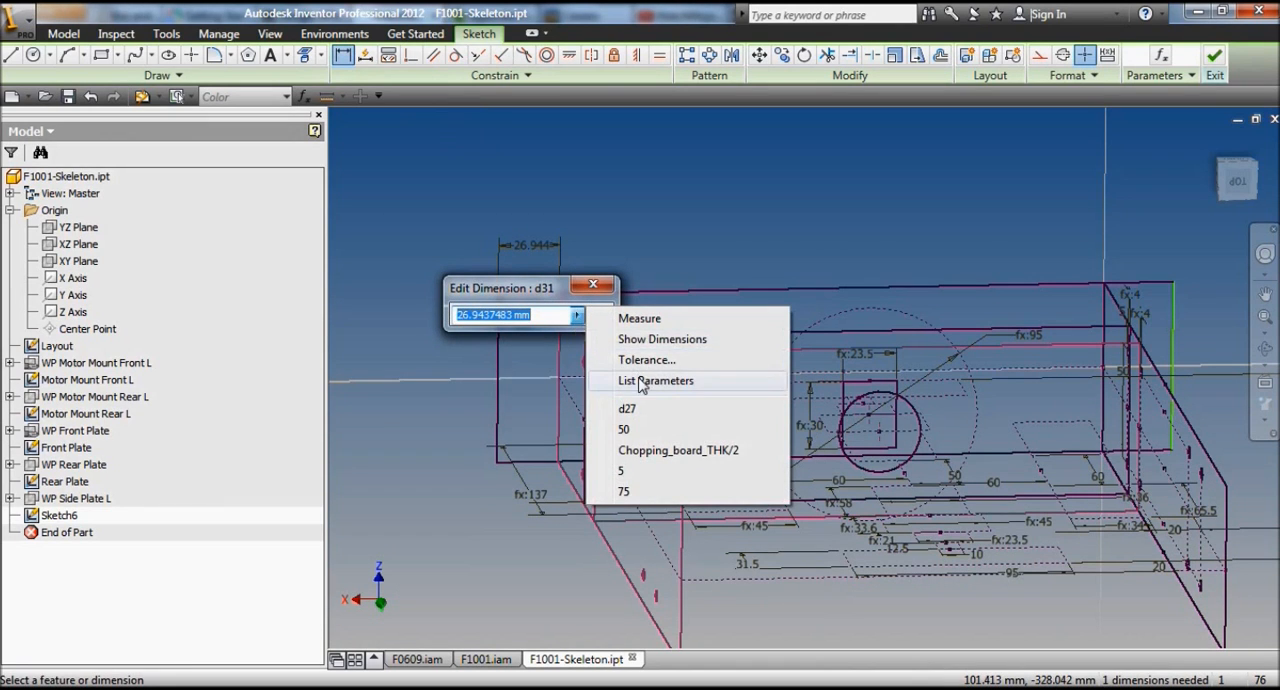
click(641, 381)
click(516, 364)
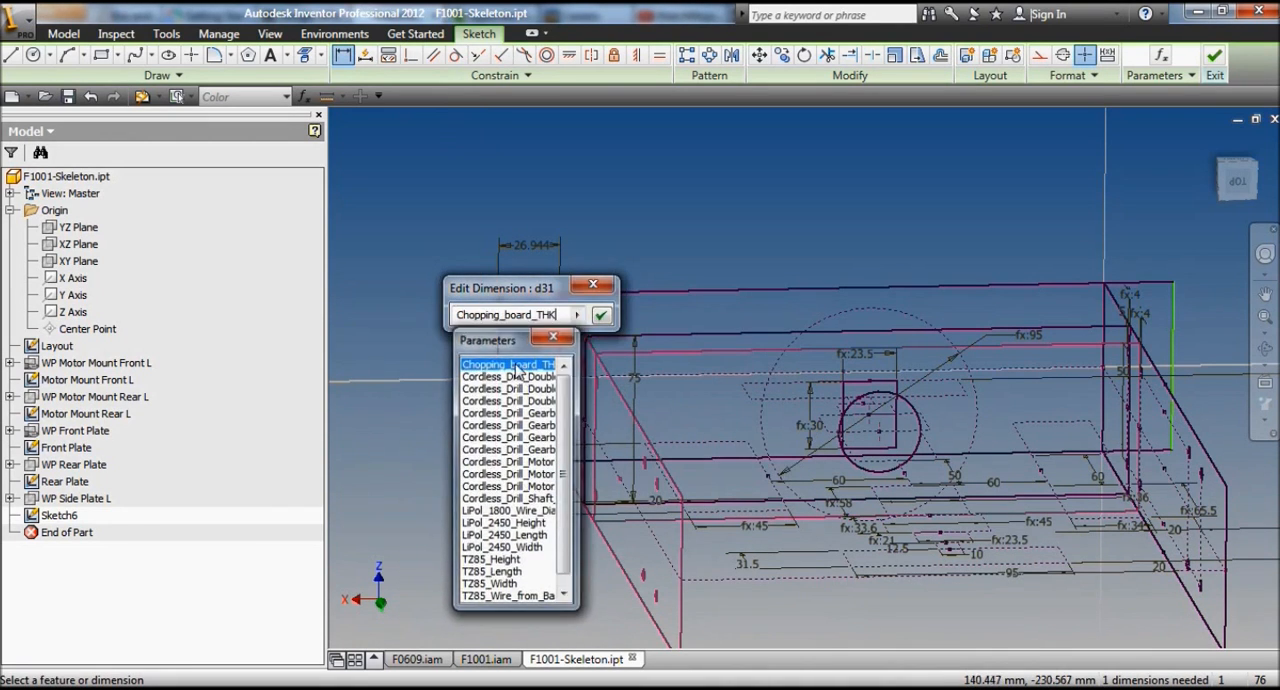
click(600, 316)
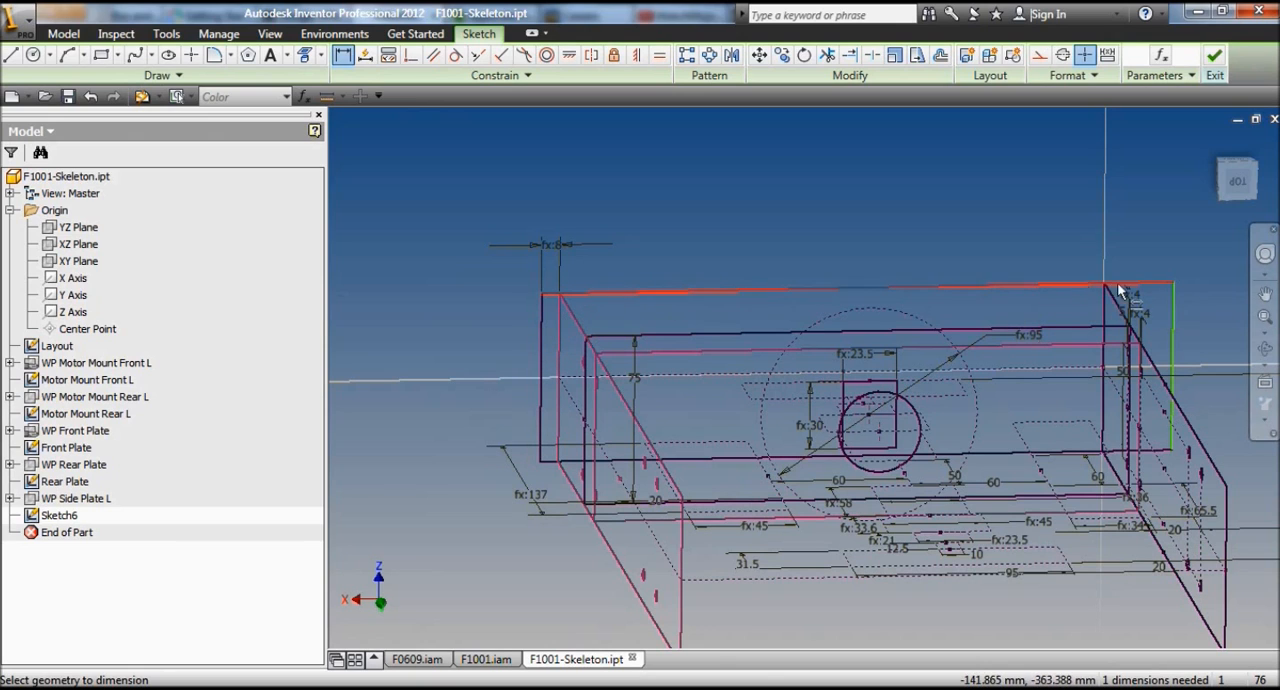
Step: Dimension the rectangle's opposite side edge from the plate at that end, also using Chopping_board_THK
click(1101, 310)
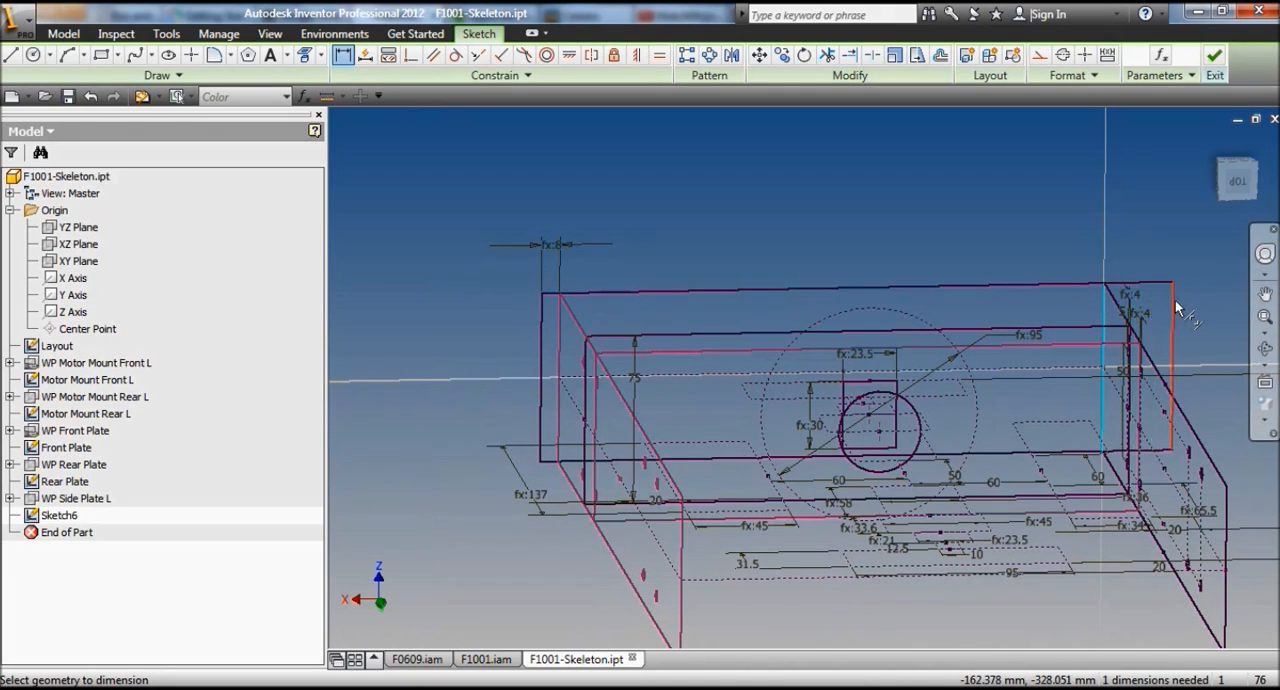
click(1176, 310)
click(1140, 240)
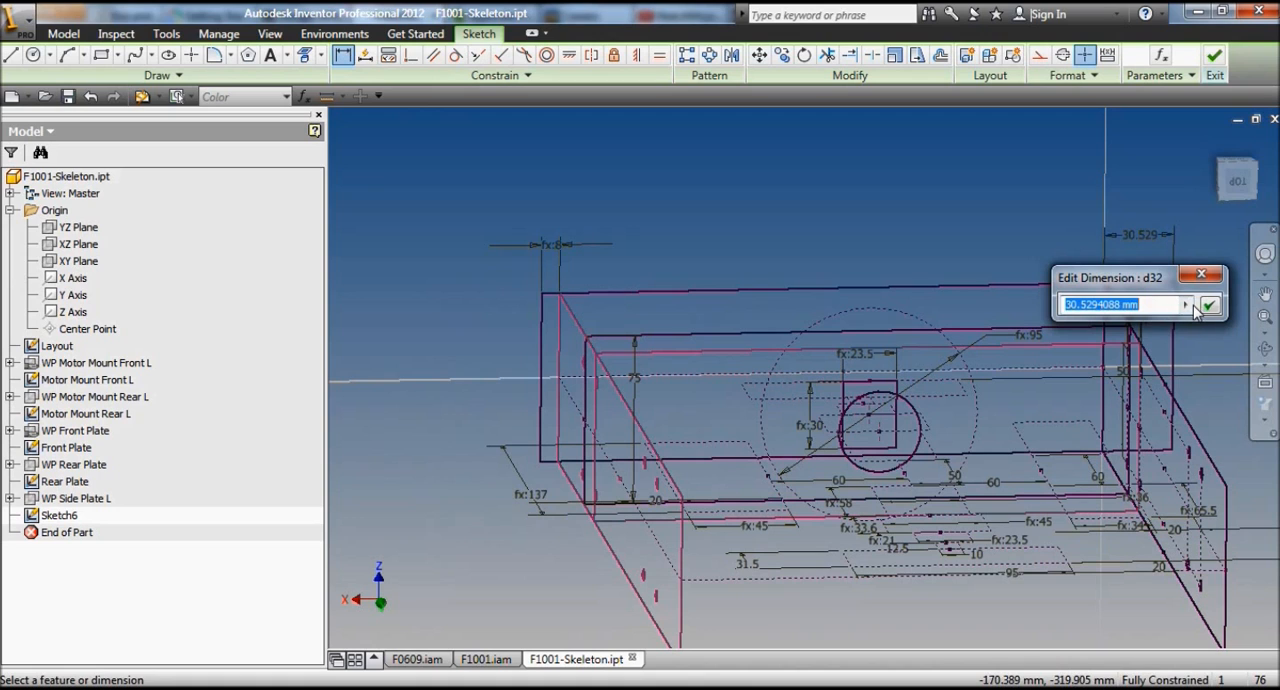
click(1188, 305)
click(1110, 400)
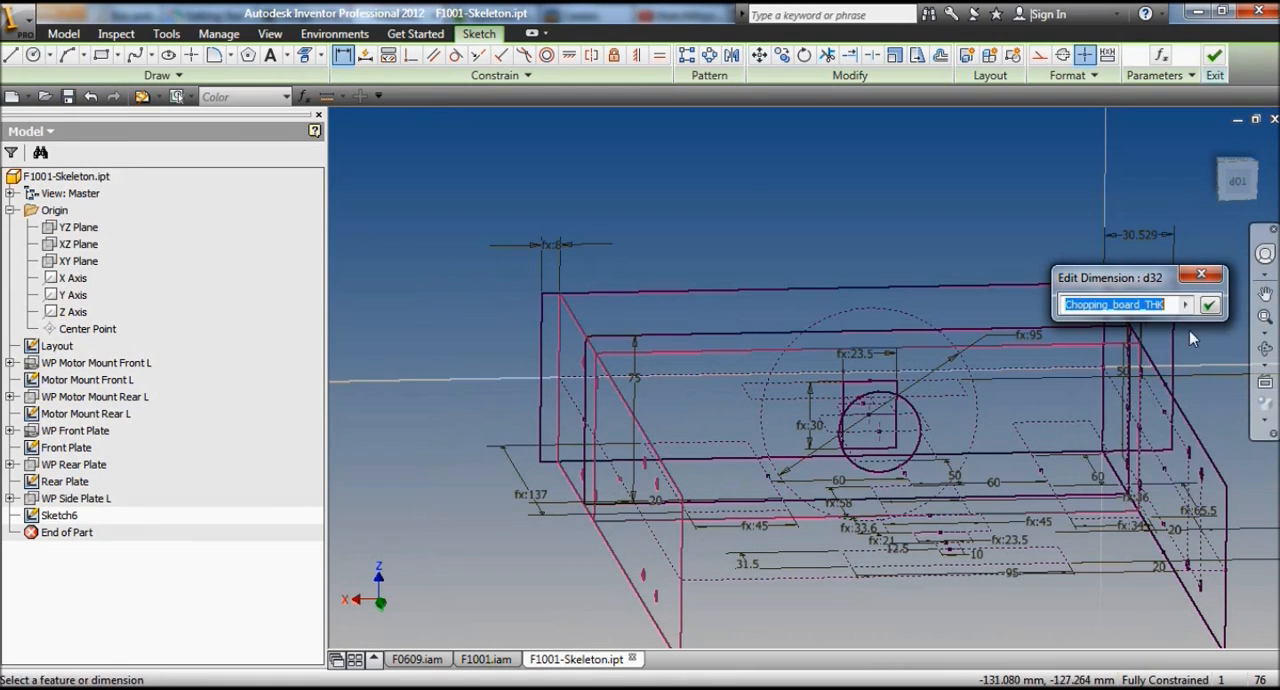
click(1209, 305)
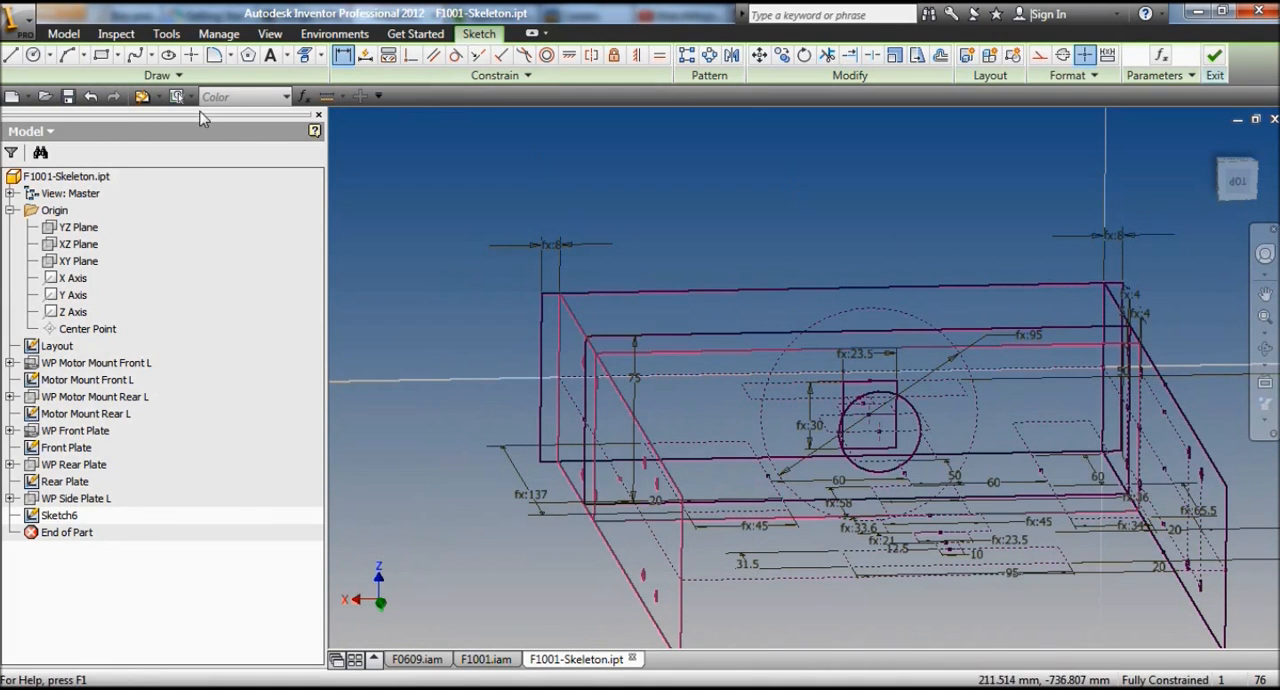
Step: Draw a vertical construction line inside the narrow strip at the rectangle's +X end
click(13, 55)
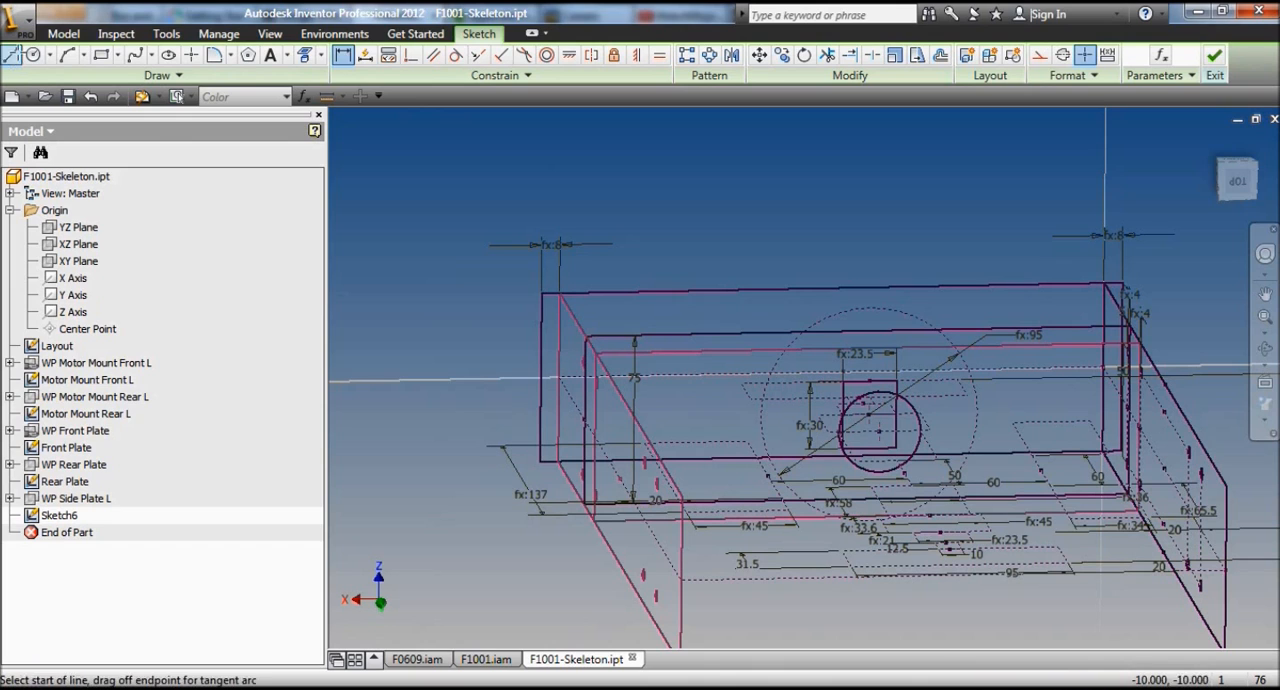
scroll(536, 380, down, 3)
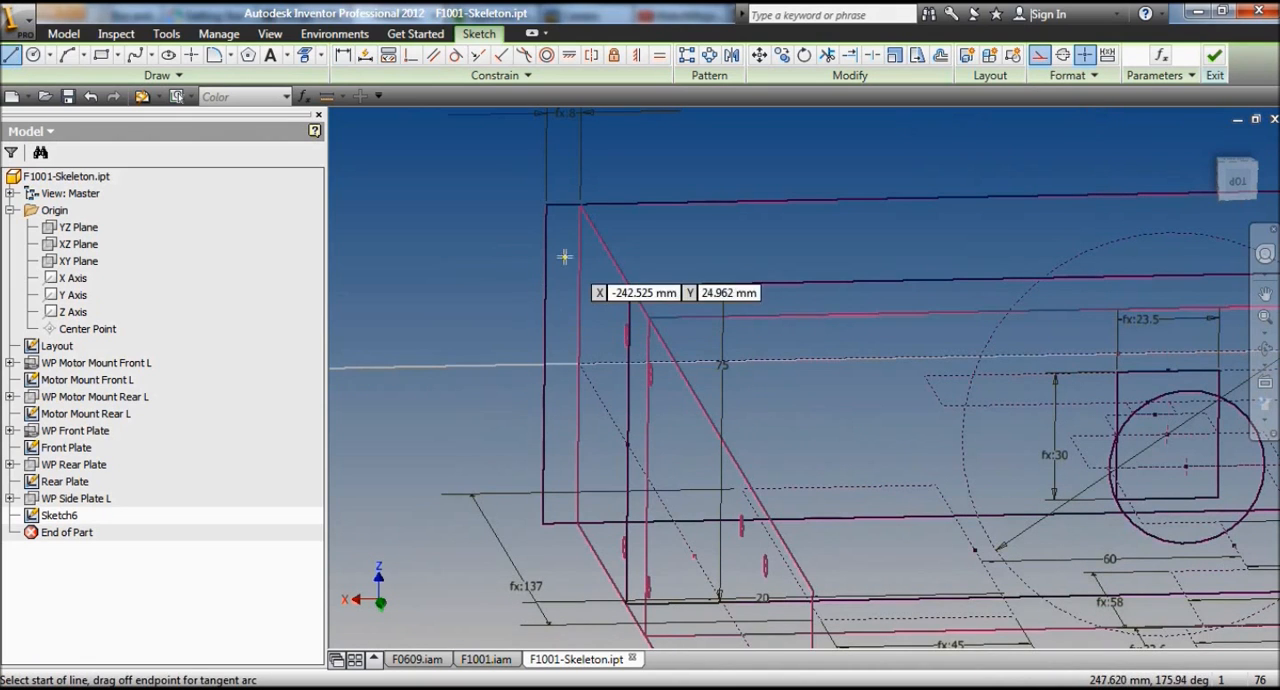
click(564, 249)
click(562, 488)
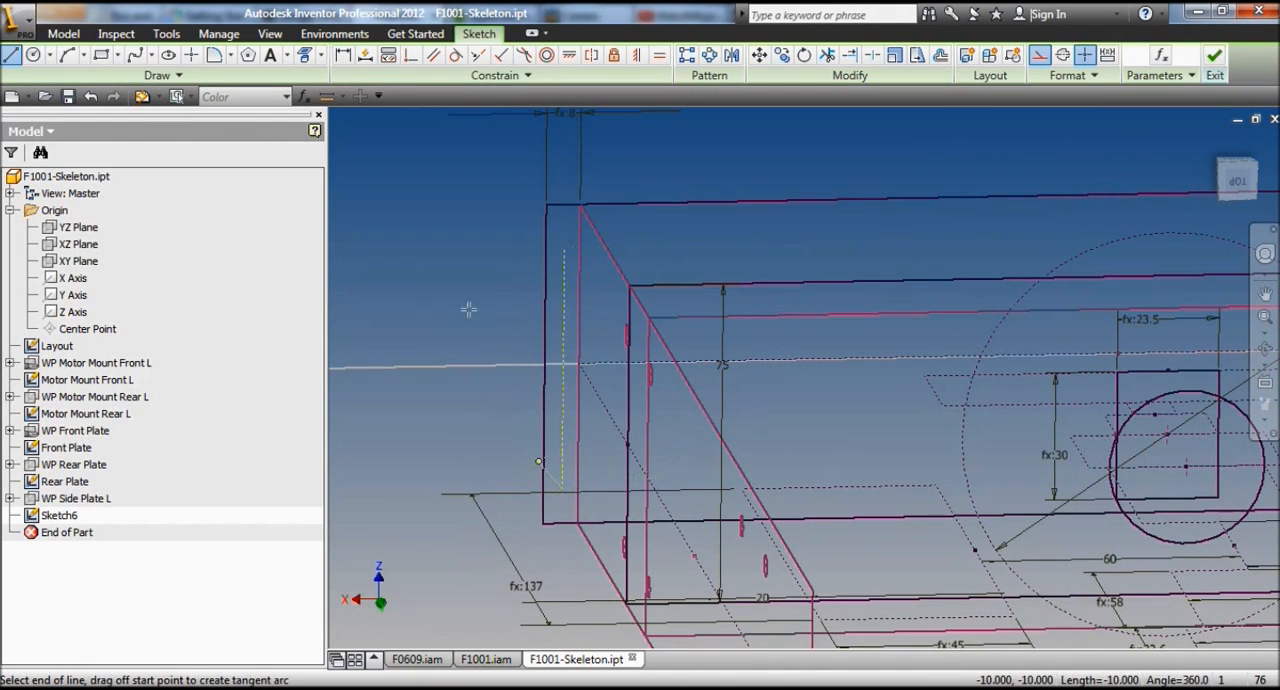
right_click(443, 263)
click(340, 258)
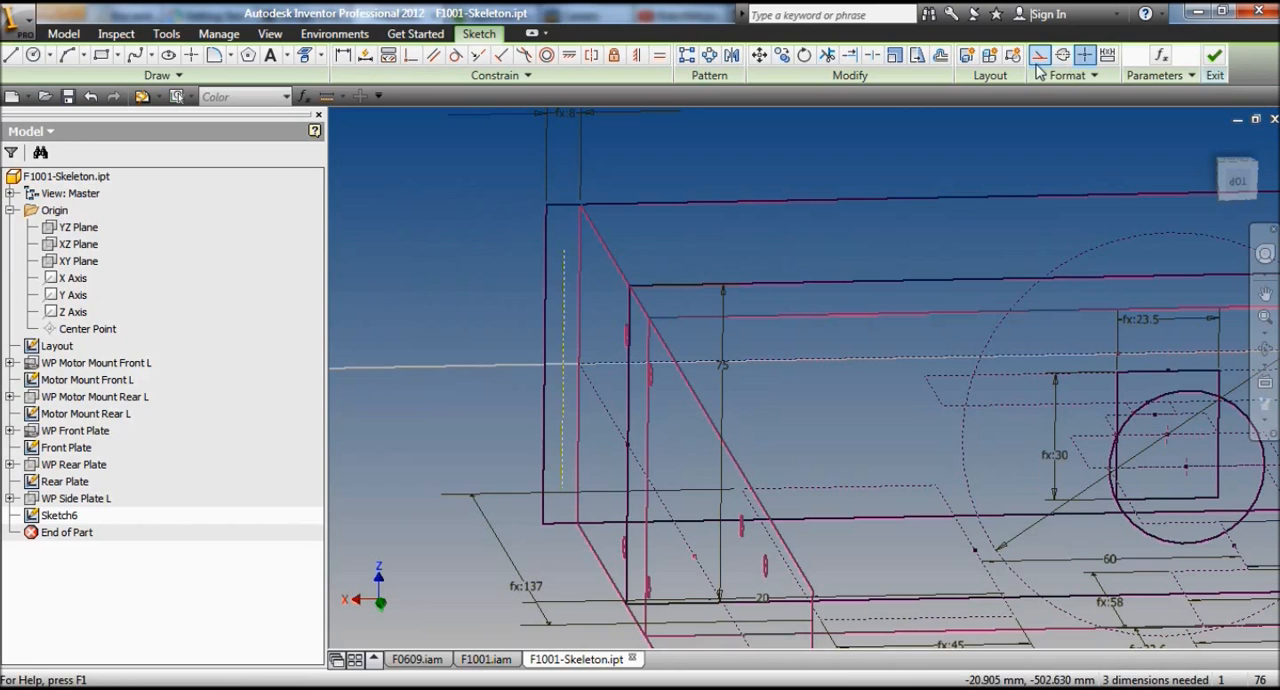
Step: Align the construction line's midpoint horizontally with the midpoint of the rectangle's +X side edge
click(569, 55)
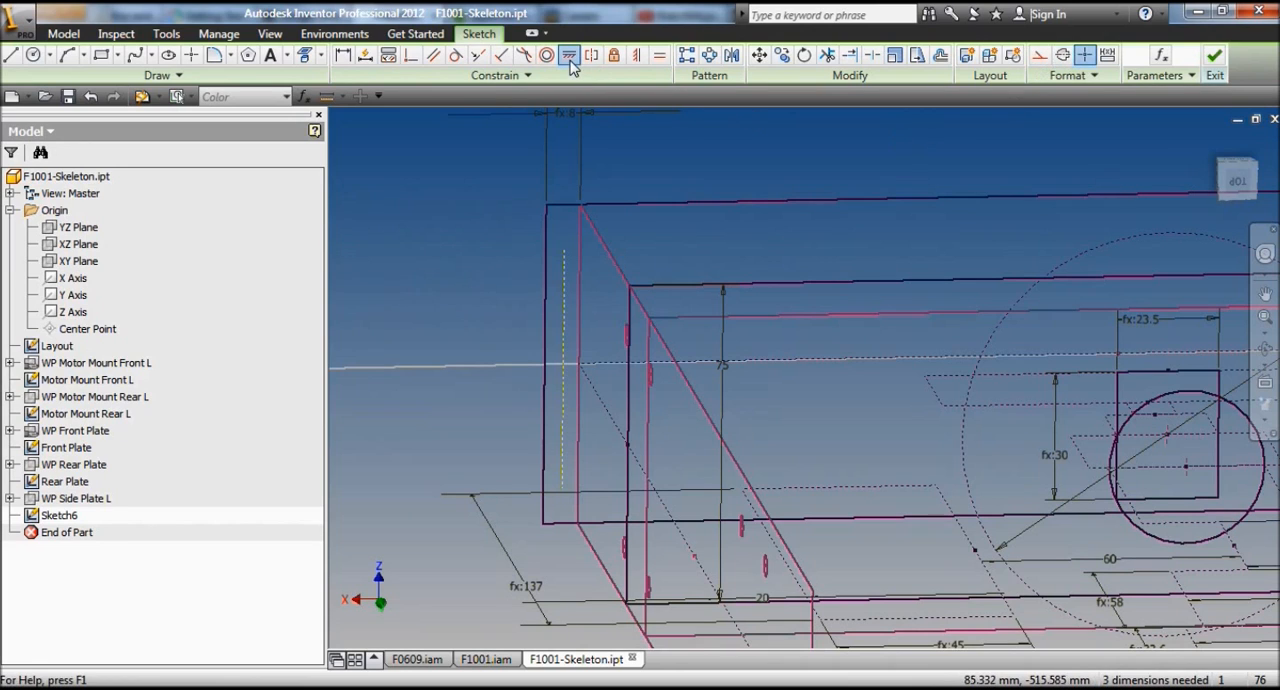
click(564, 369)
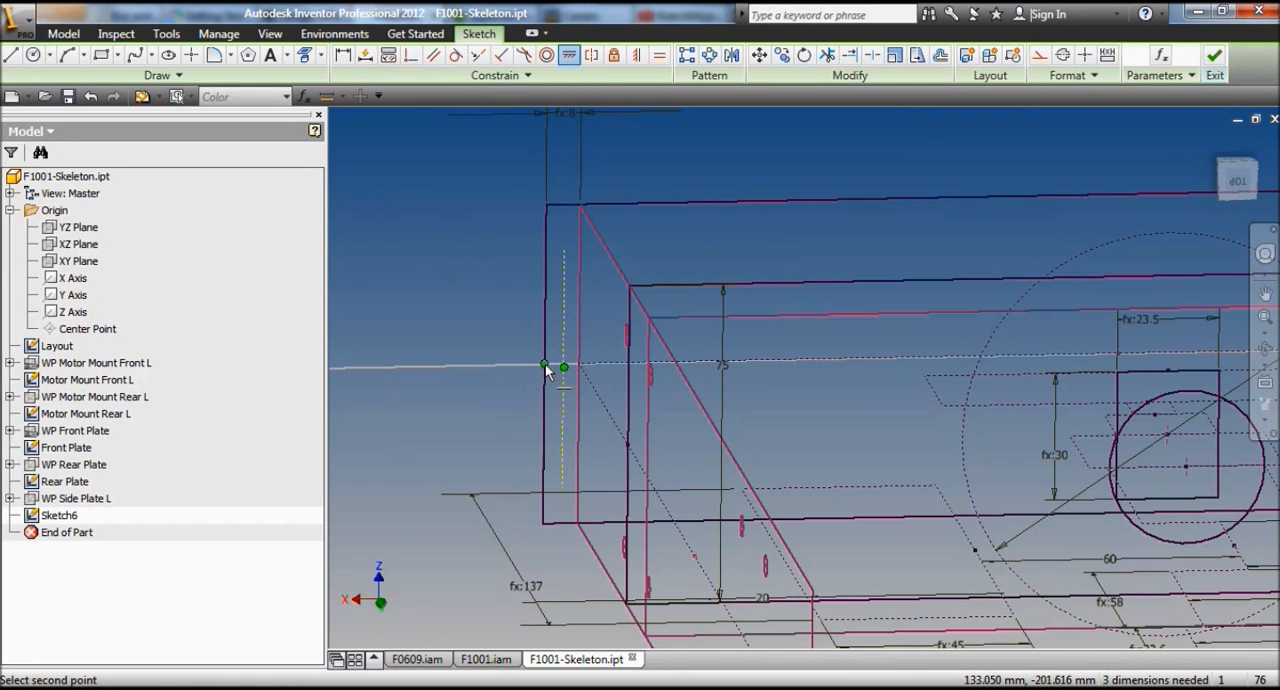
click(545, 363)
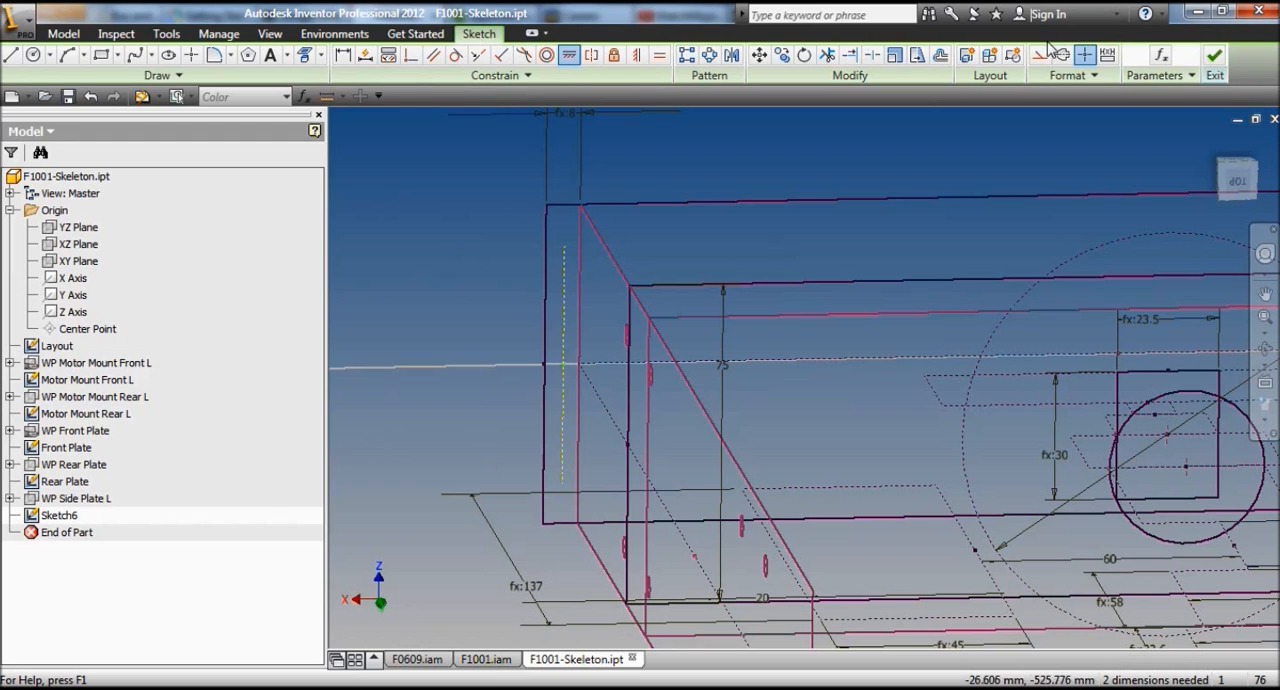
Step: Draw a circle centred on each end of the construction line and constrain both circles to equal size
click(32, 56)
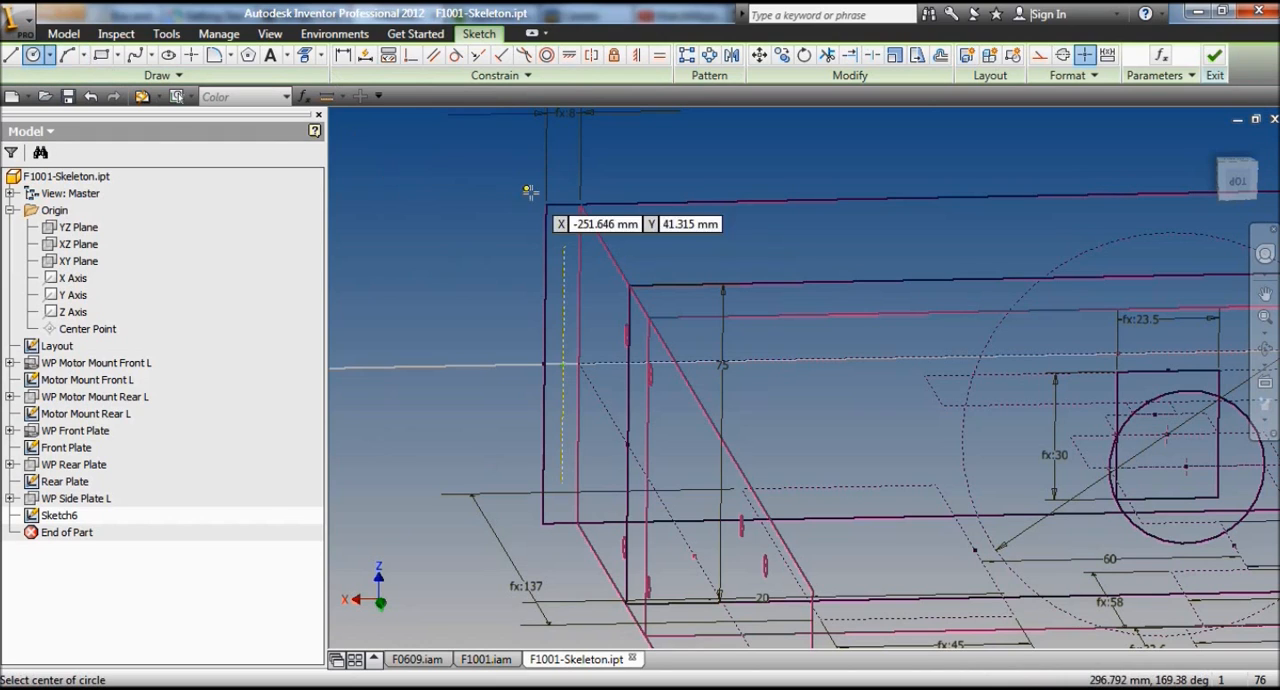
click(565, 244)
click(566, 233)
click(562, 484)
click(572, 486)
click(658, 60)
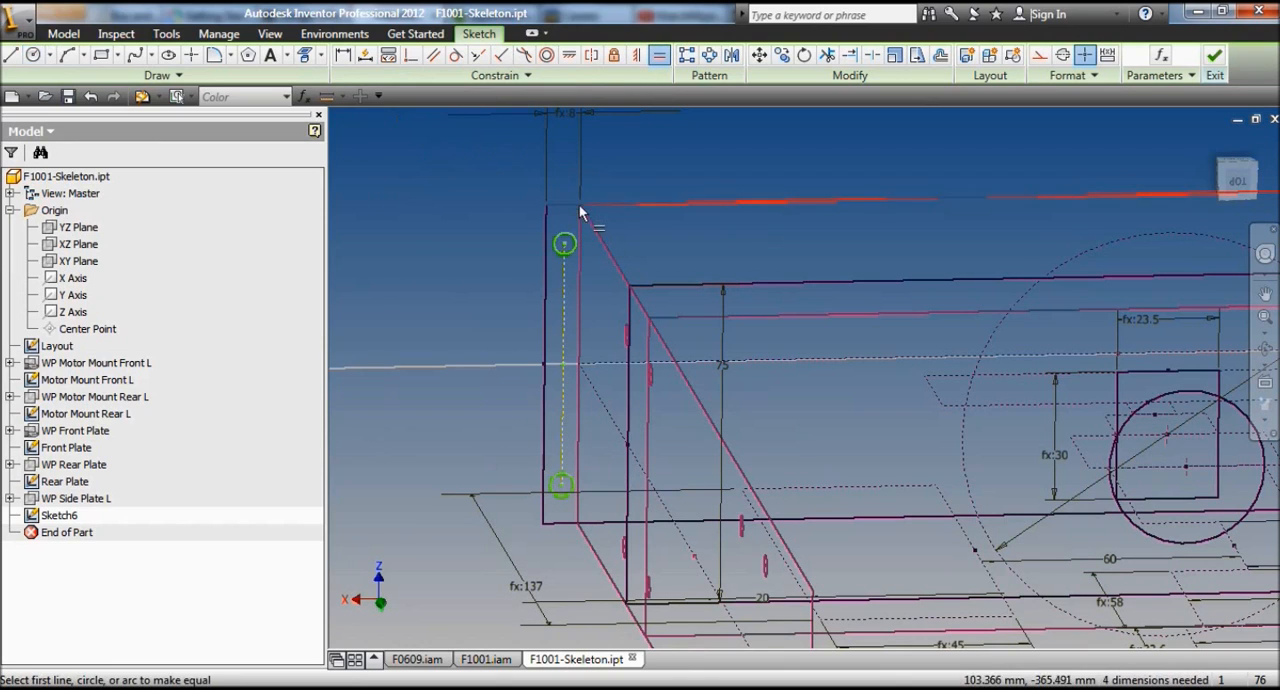
click(574, 243)
click(572, 485)
Step: Dimension the construction line from the adjacent plate's edge as d31/2
click(342, 60)
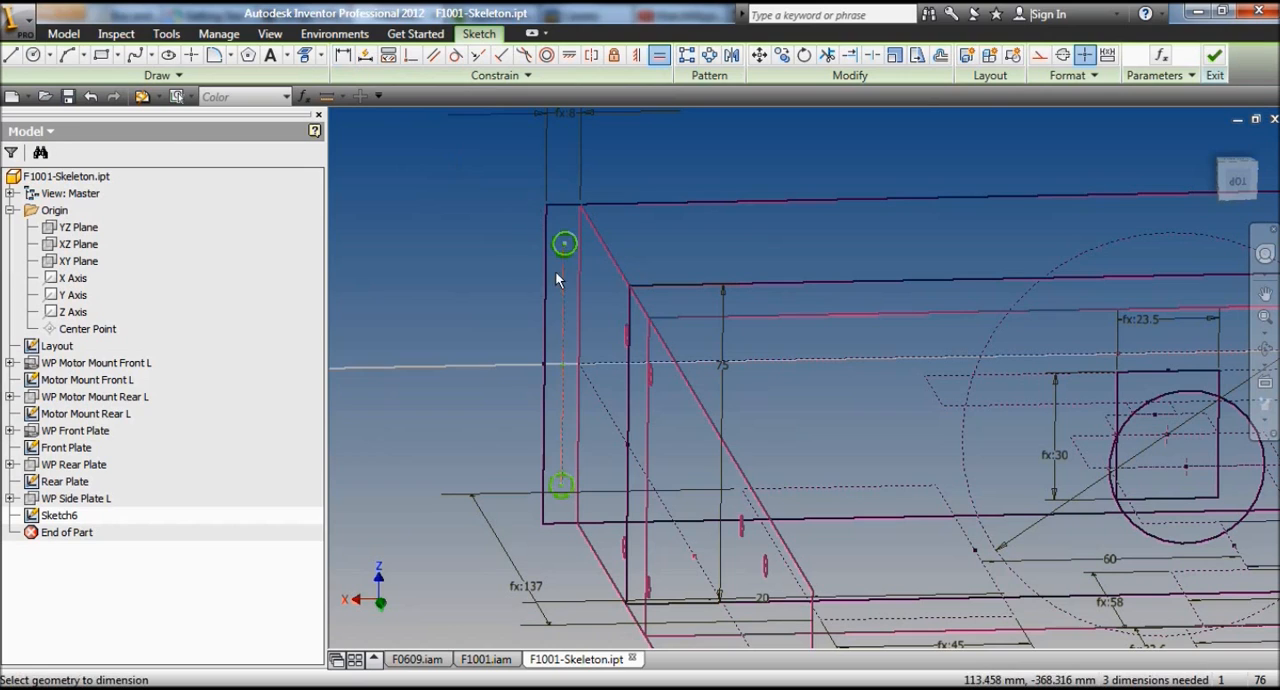
click(580, 278)
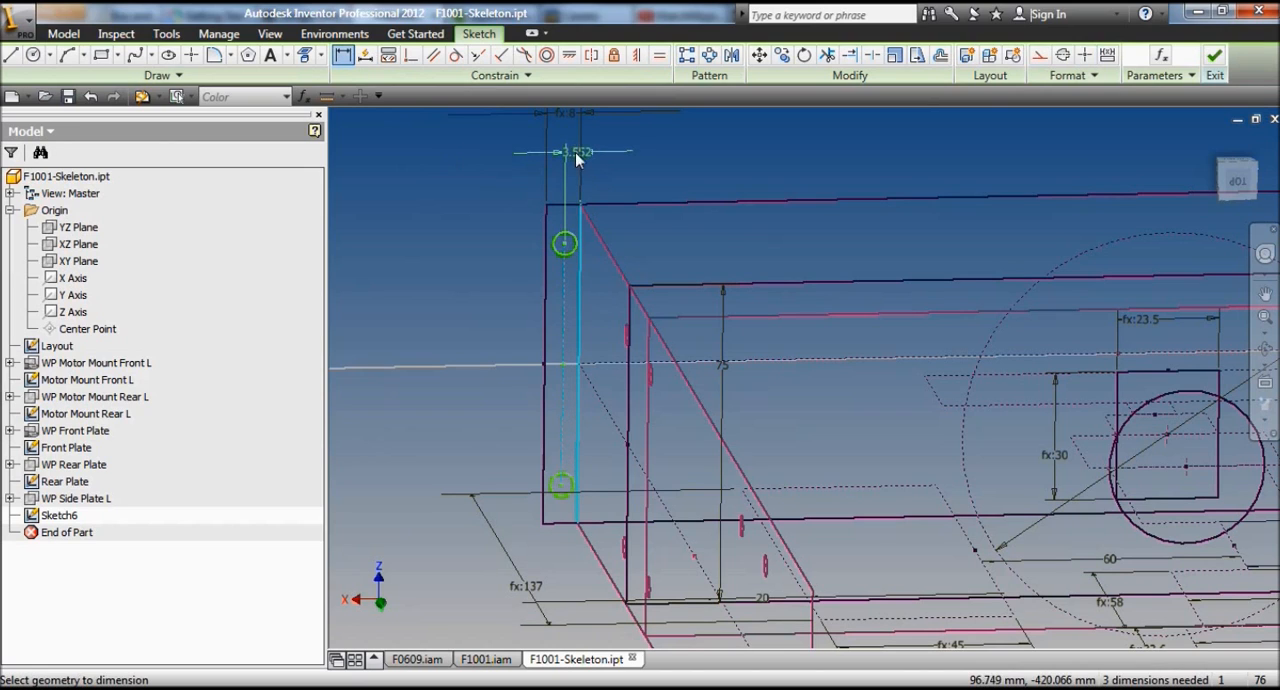
click(580, 152)
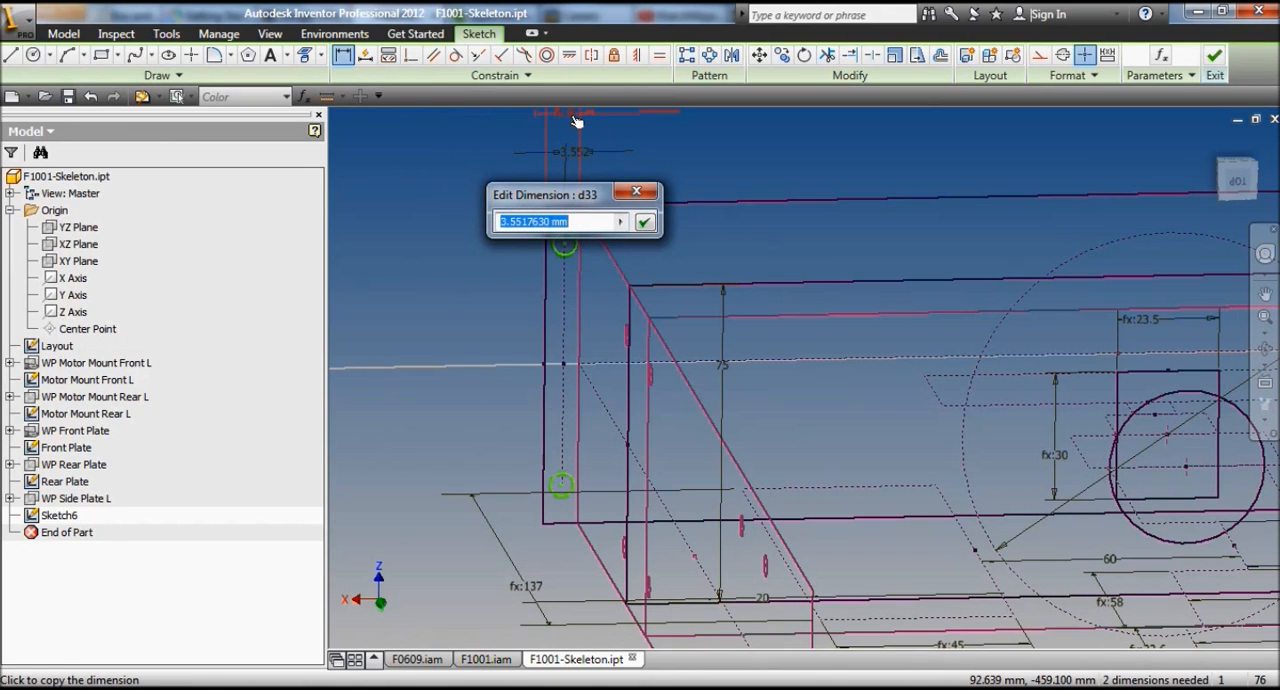
click(575, 121)
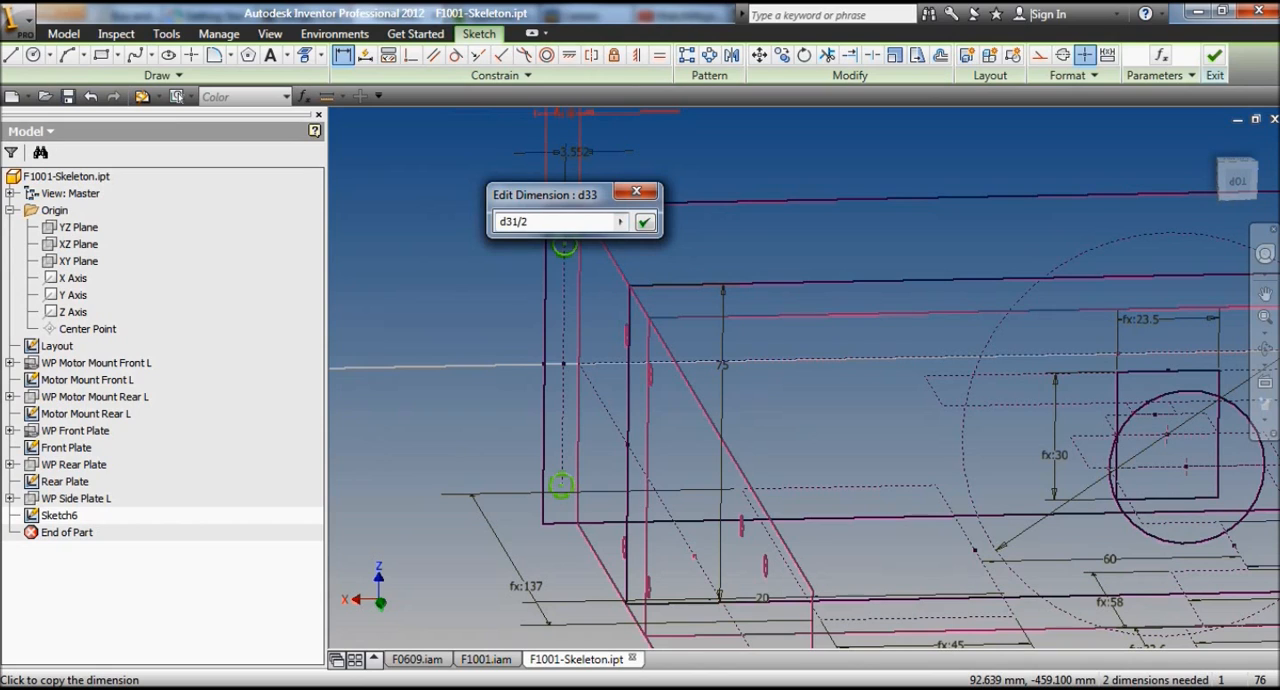
key(Return)
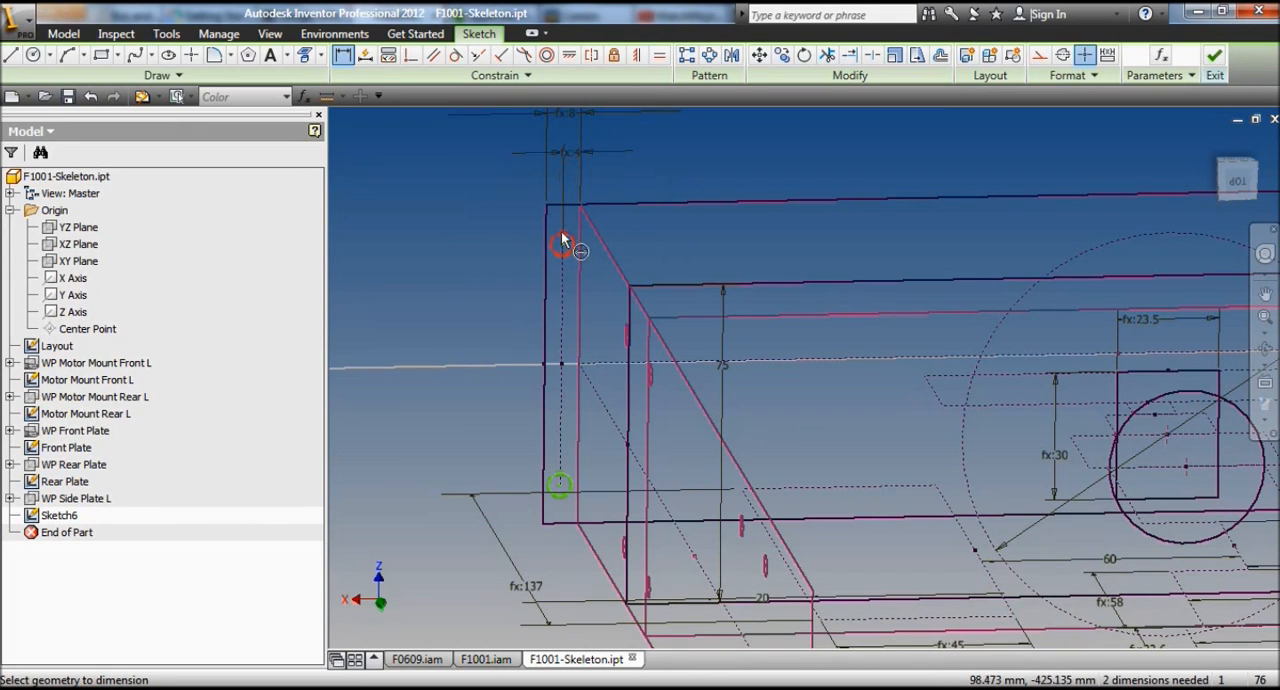
Step: Dimension the diameter of the upper circle at the +X end, linking it to the existing dimension d26
click(545, 250)
click(458, 221)
scroll(439, 394, down, 3)
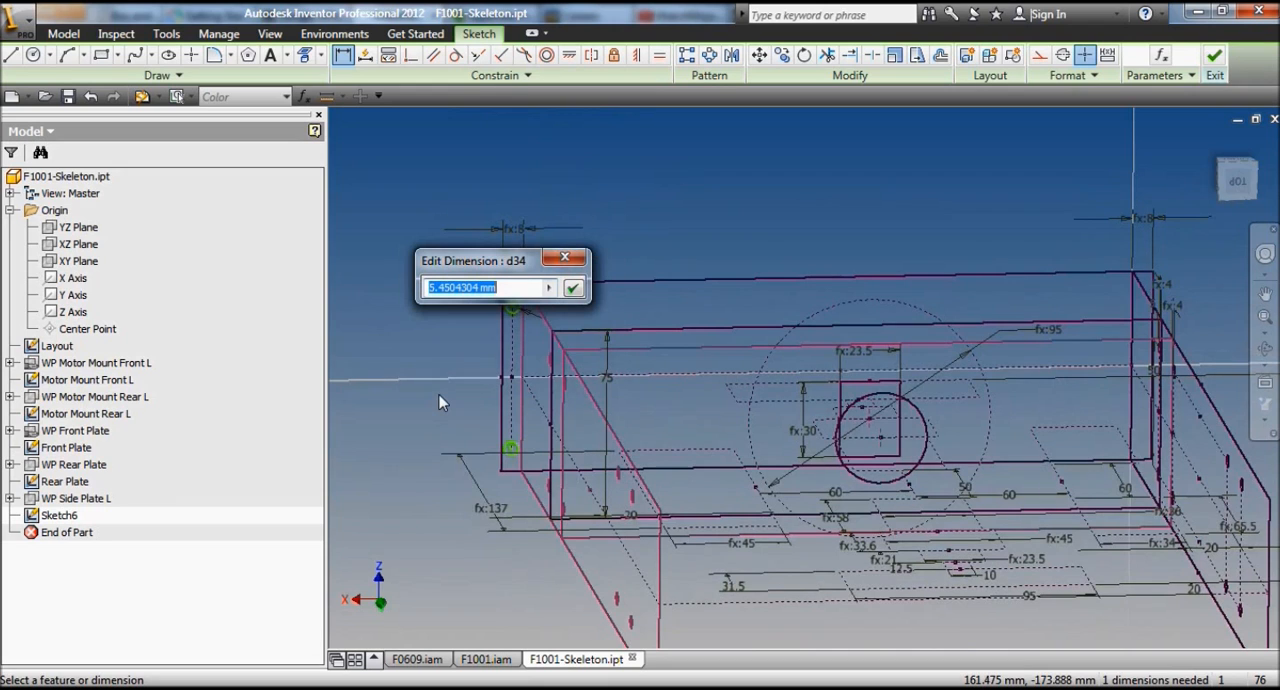
scroll(1158, 358, up, 5)
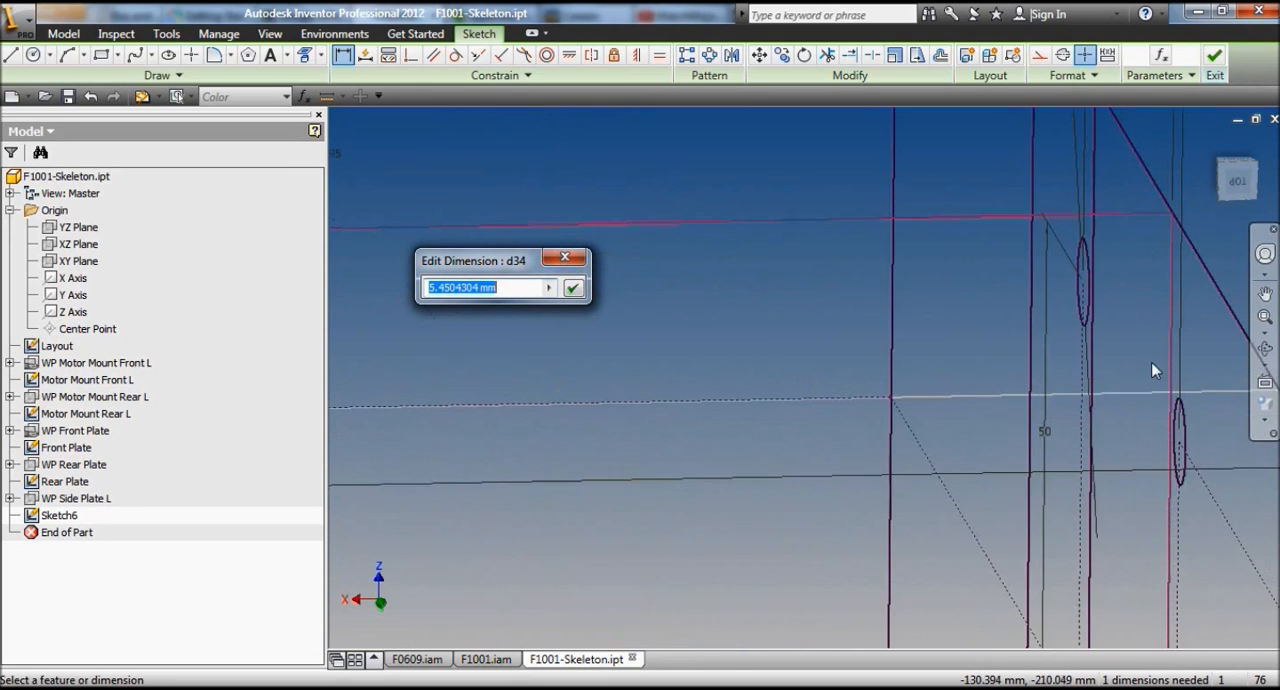
scroll(1137, 360, down, 2)
middle_drag(1117, 210, 1139, 408)
scroll(1139, 408, up, 2)
click(1108, 357)
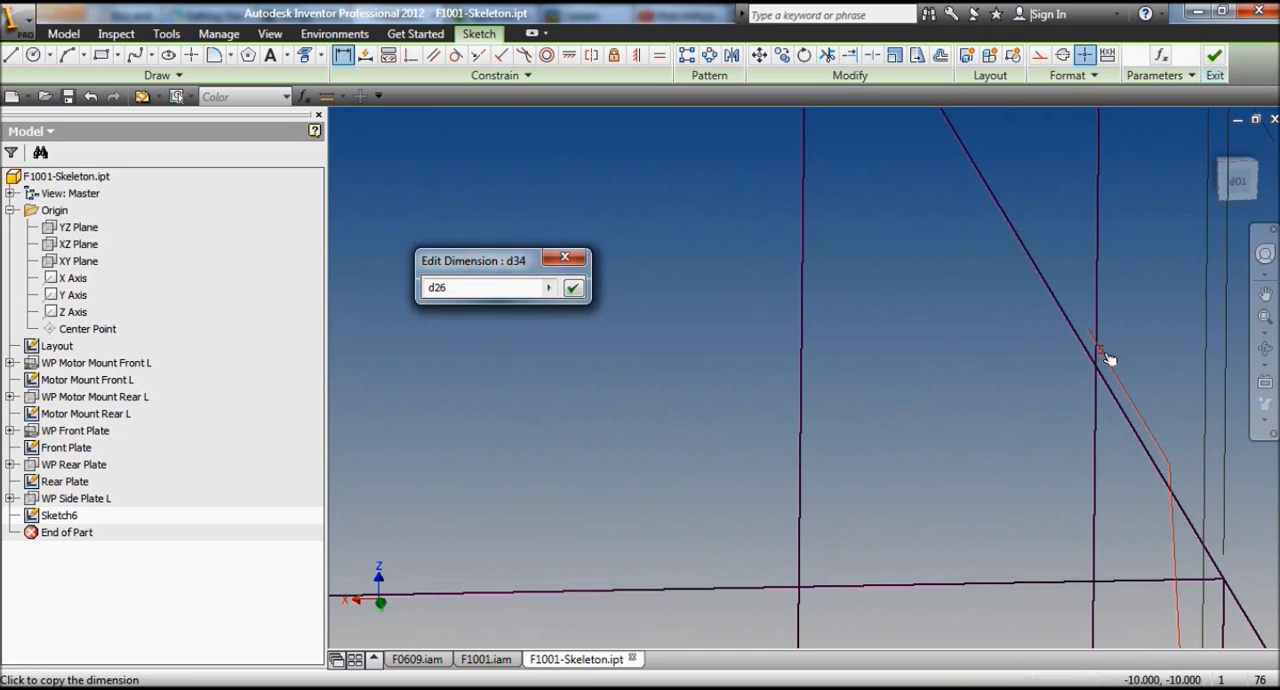
scroll(875, 313, down, 4)
scroll(621, 322, up, 3)
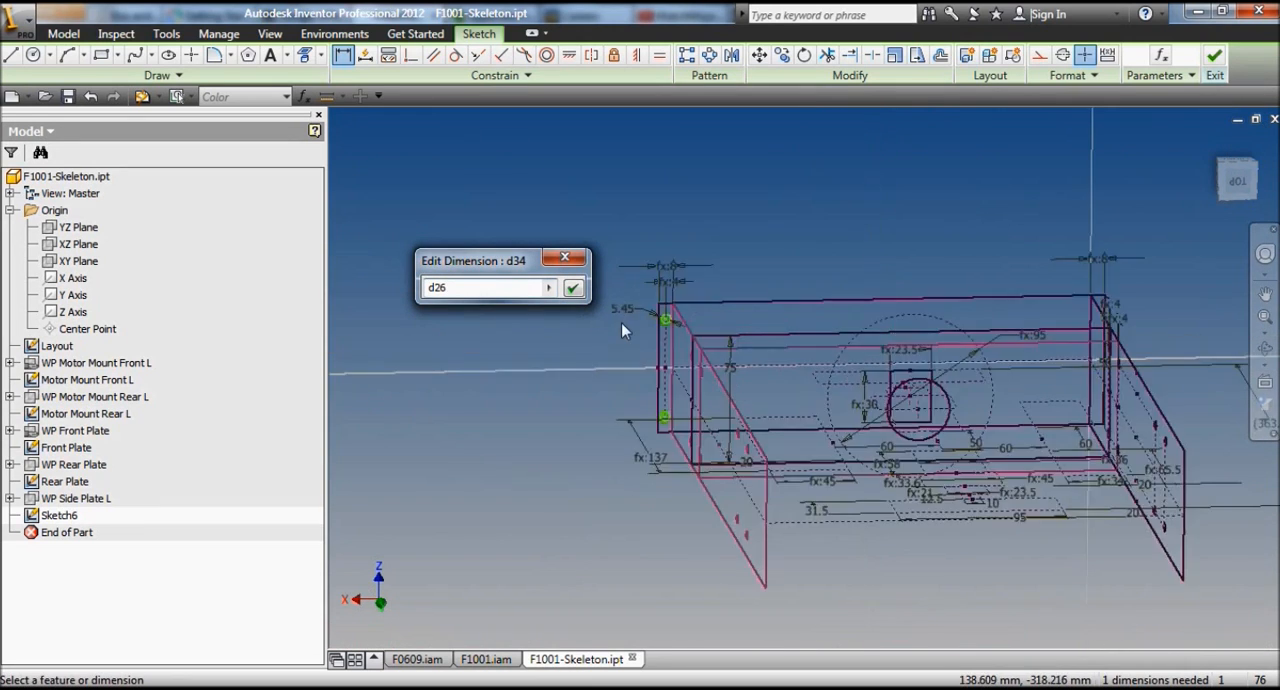
click(572, 290)
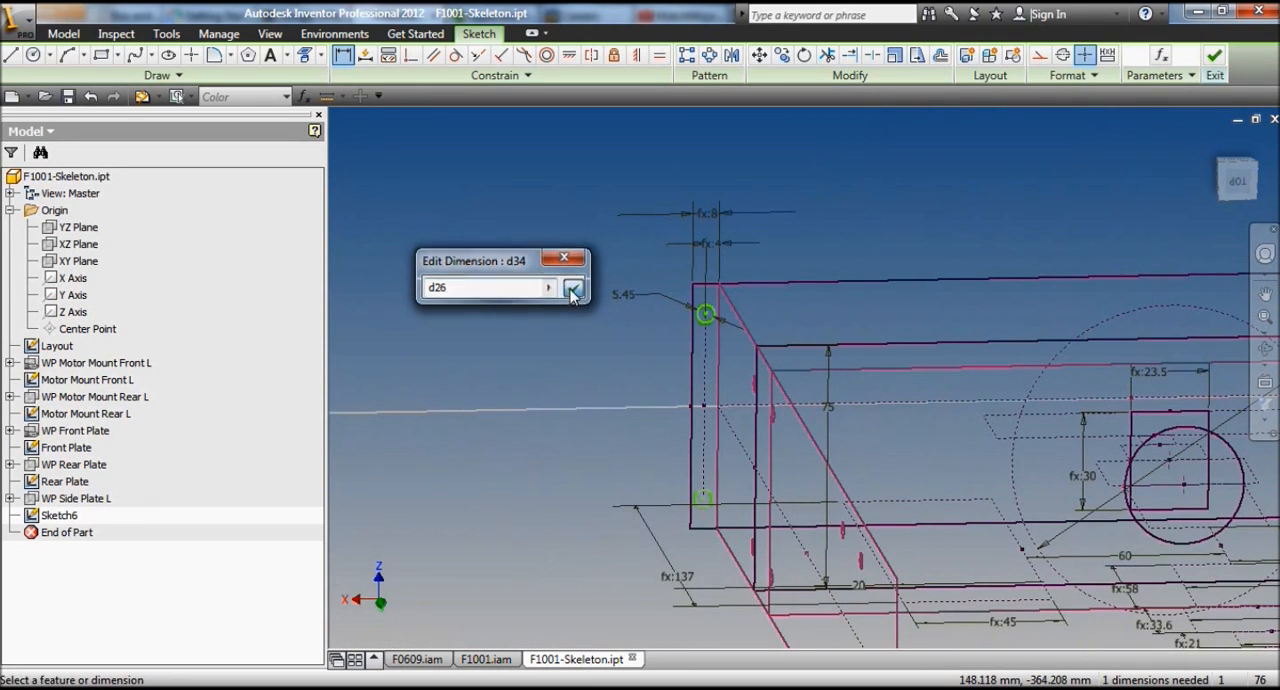
Step: Dimension the vertical spacing of the two circles at the +X end, linking it to the adjacent plate's 50 mm hole spacing
scroll(690, 424, up, 2)
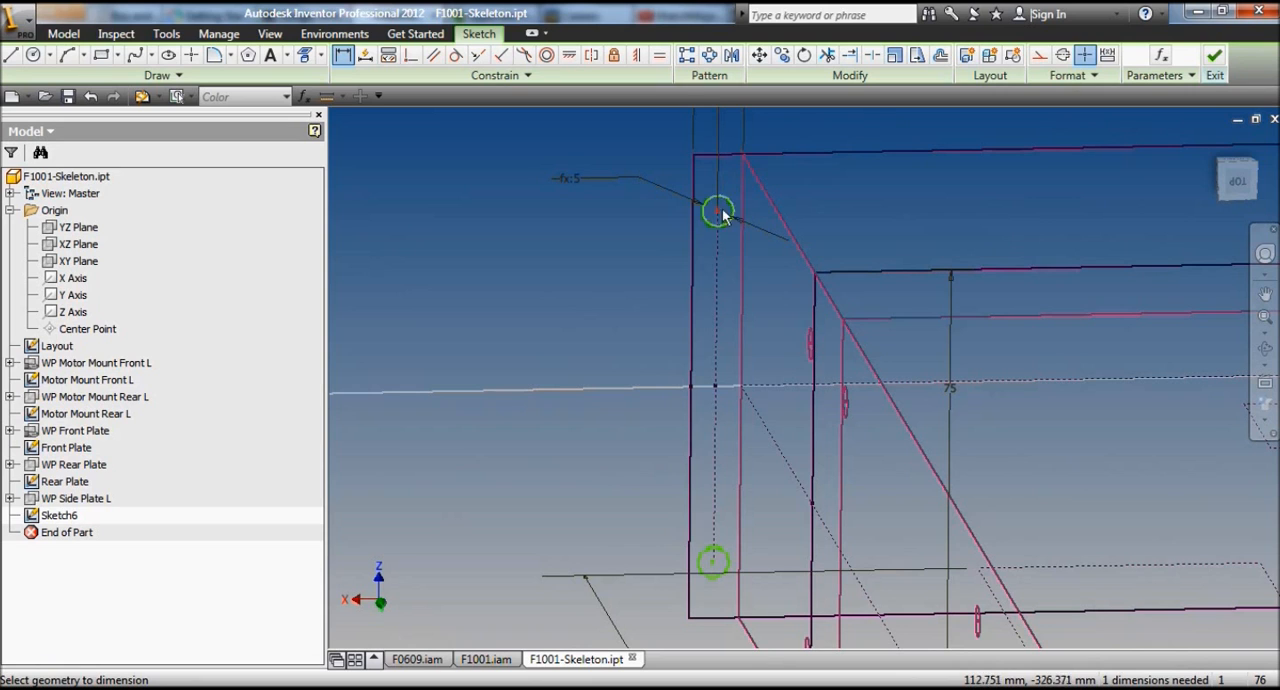
click(716, 303)
click(605, 300)
scroll(512, 290, down, 4)
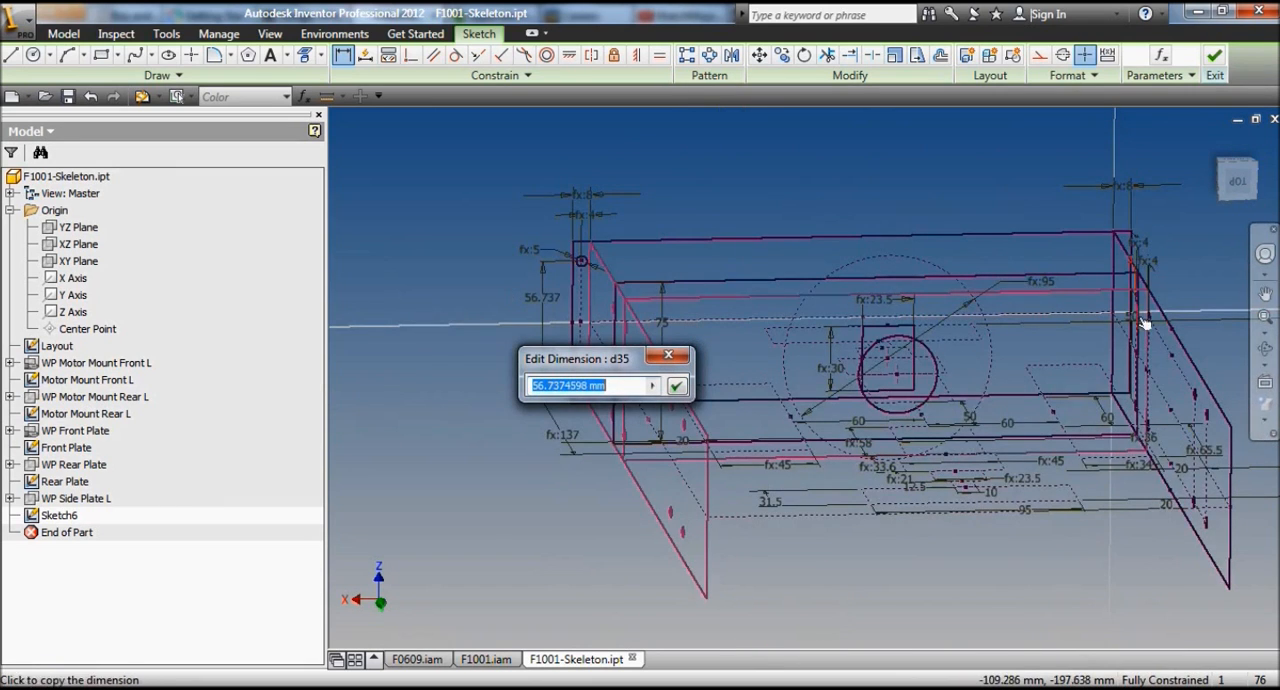
scroll(1106, 305, up, 4)
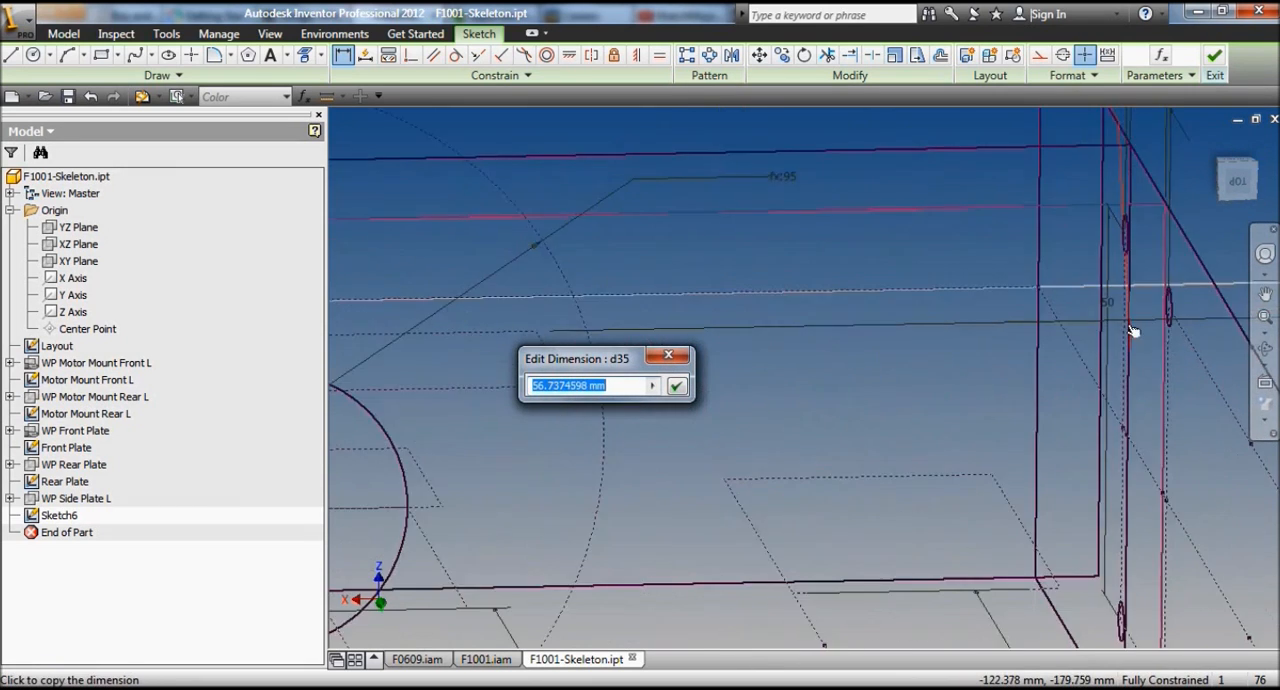
click(1090, 284)
click(677, 387)
scroll(675, 395, down, 5)
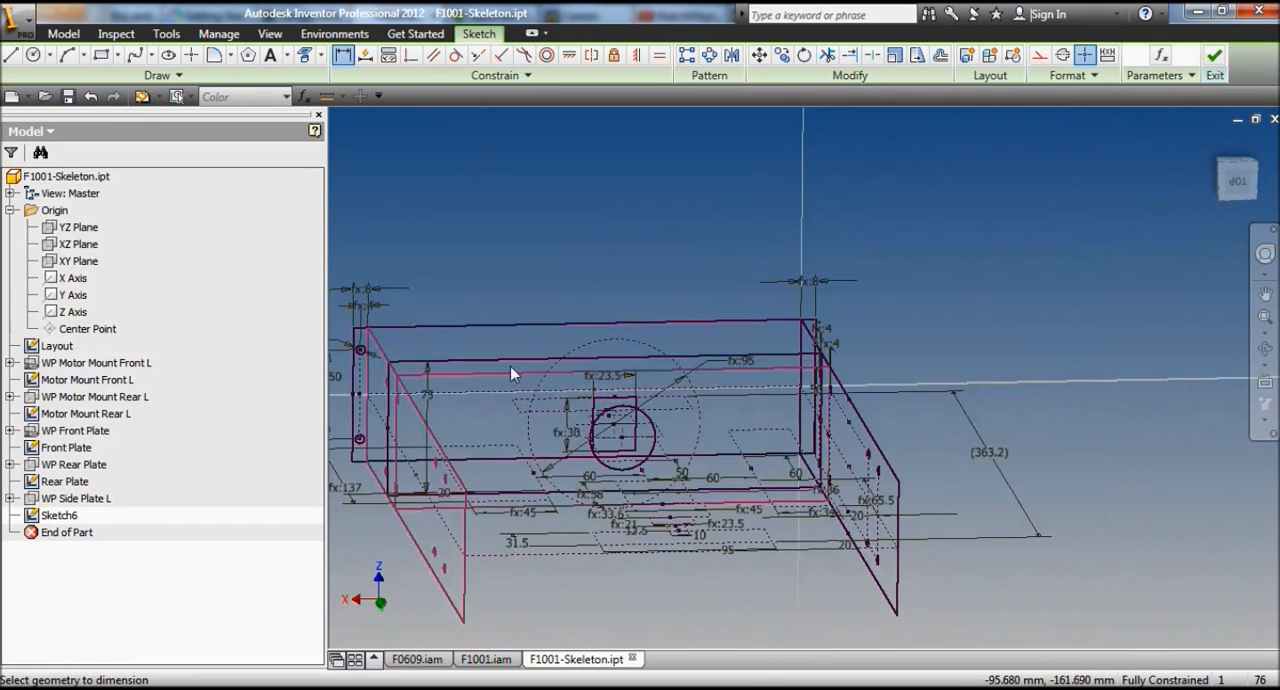
middle_drag(399, 371, 492, 374)
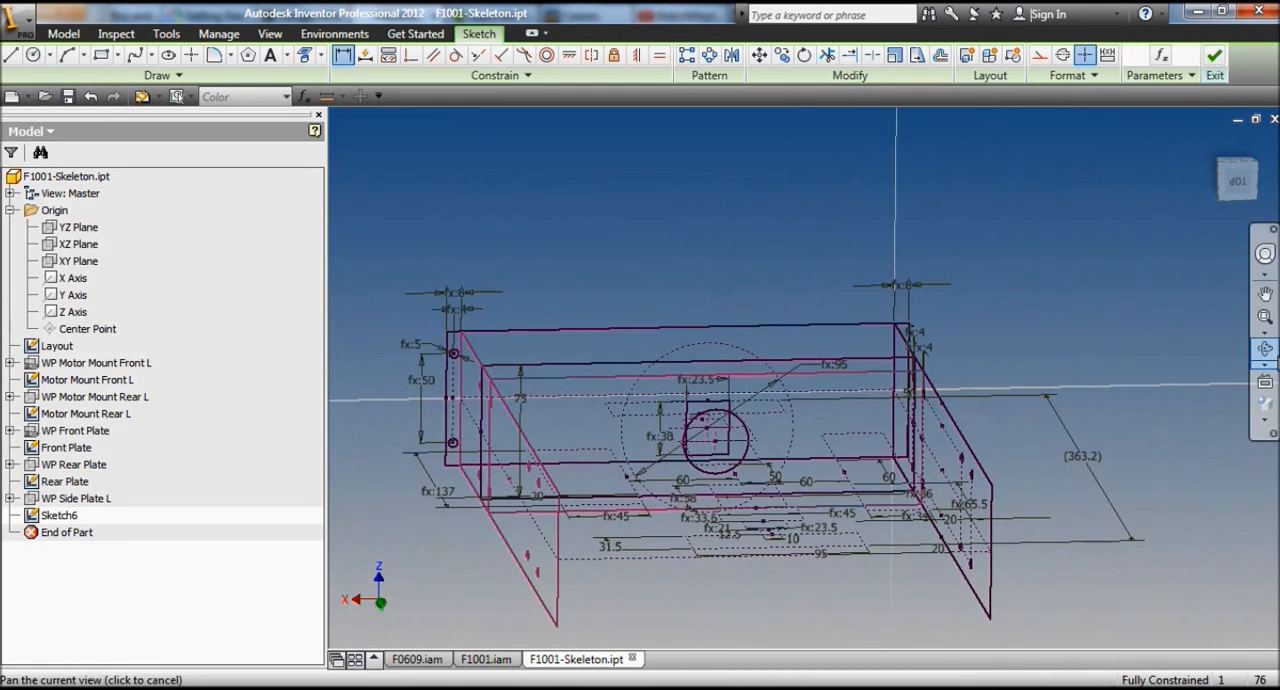
Step: Draw a vertical construction line inside the narrow strip at the rectangle's -X end
click(1263, 357)
drag(735, 393, 677, 422)
scroll(440, 410, up, 3)
right_click(548, 204)
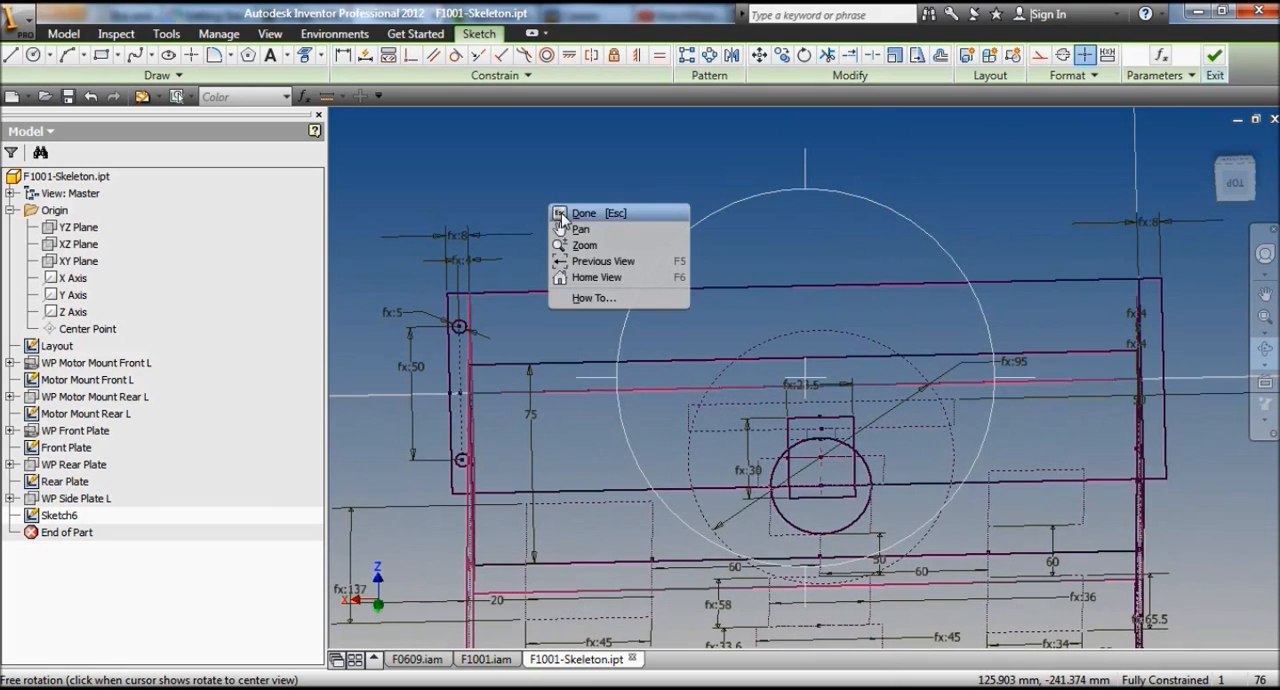
click(570, 210)
click(12, 58)
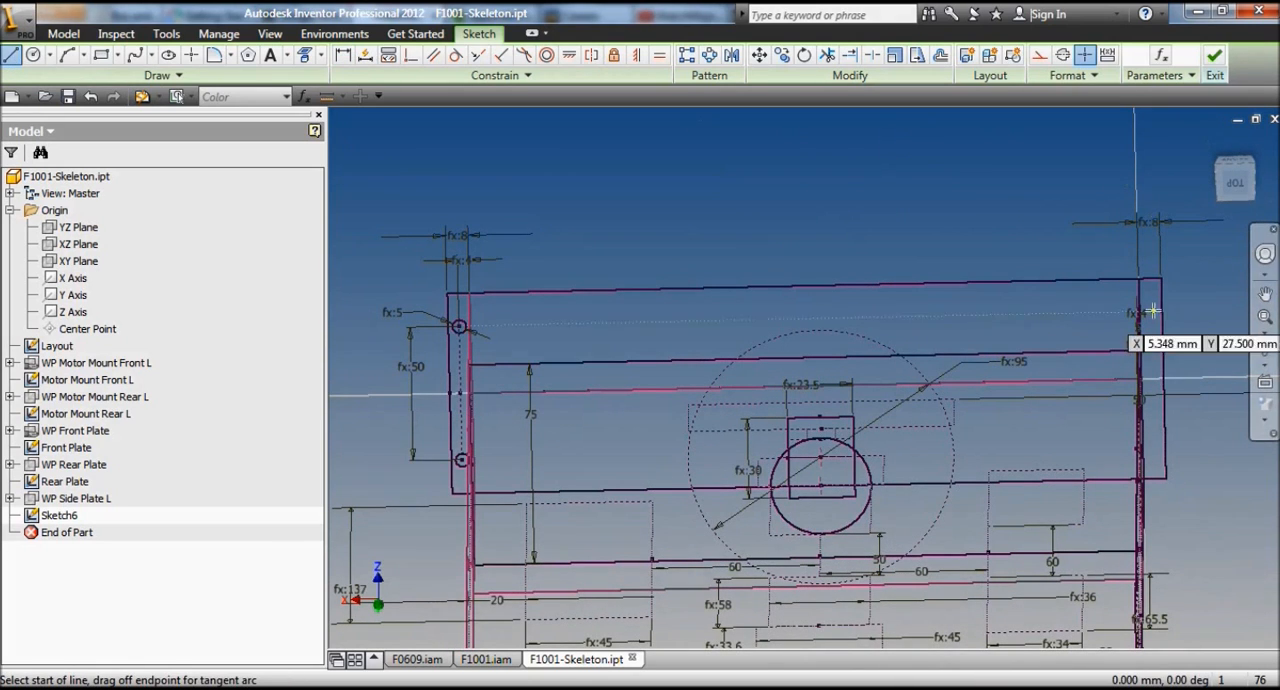
click(1152, 313)
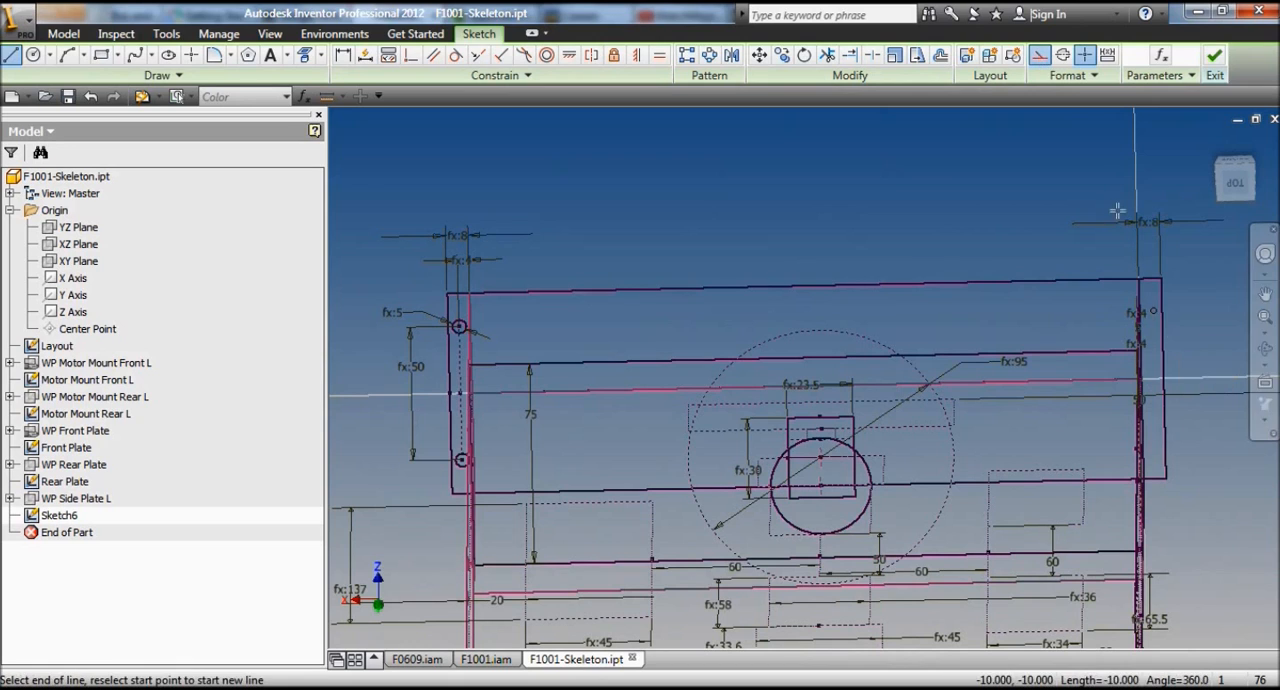
click(1156, 438)
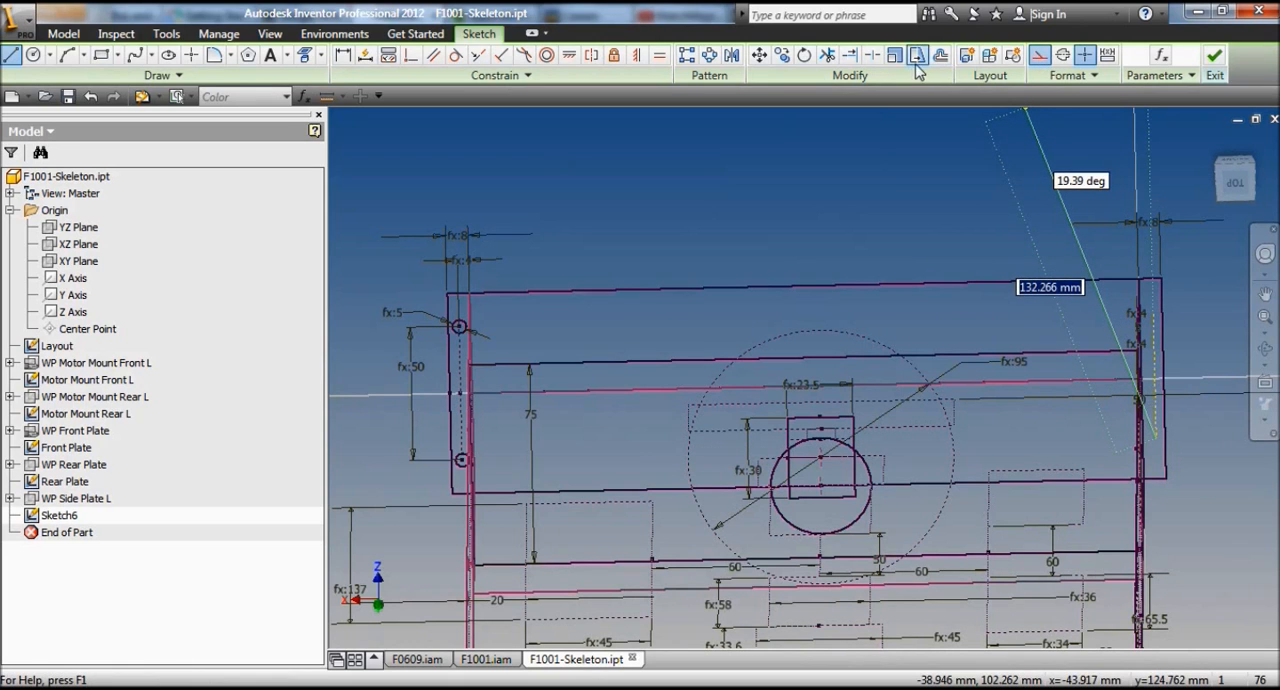
click(915, 159)
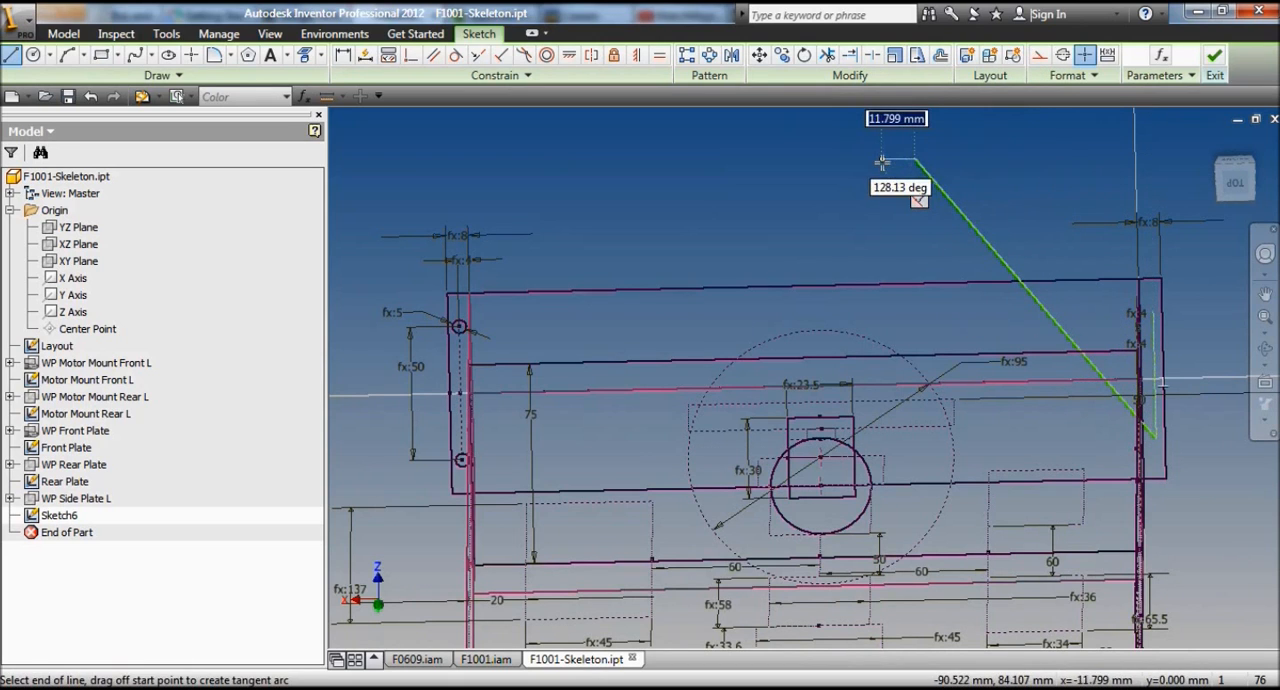
key(Escape)
click(929, 172)
key(Delete)
Step: Align the new construction line's midpoint horizontally with the -X side edge's midpoint and make its length equal to the opposite construction line
click(569, 55)
click(1157, 376)
click(659, 55)
click(465, 368)
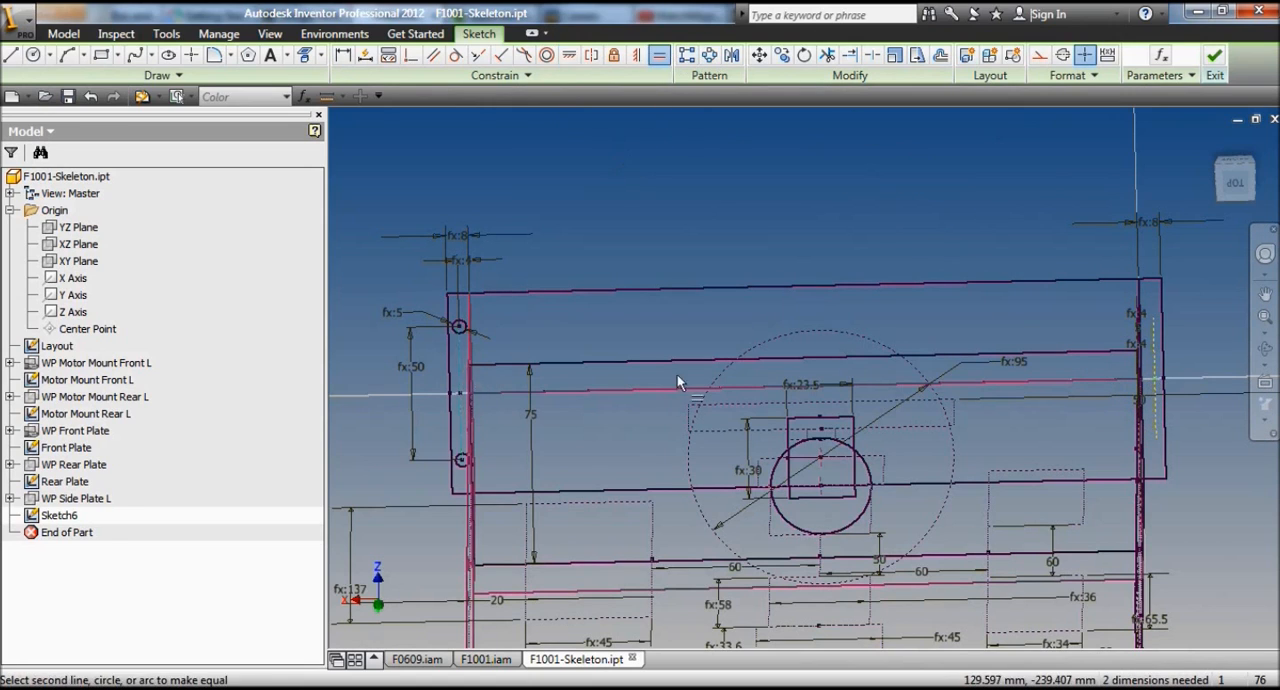
click(1152, 338)
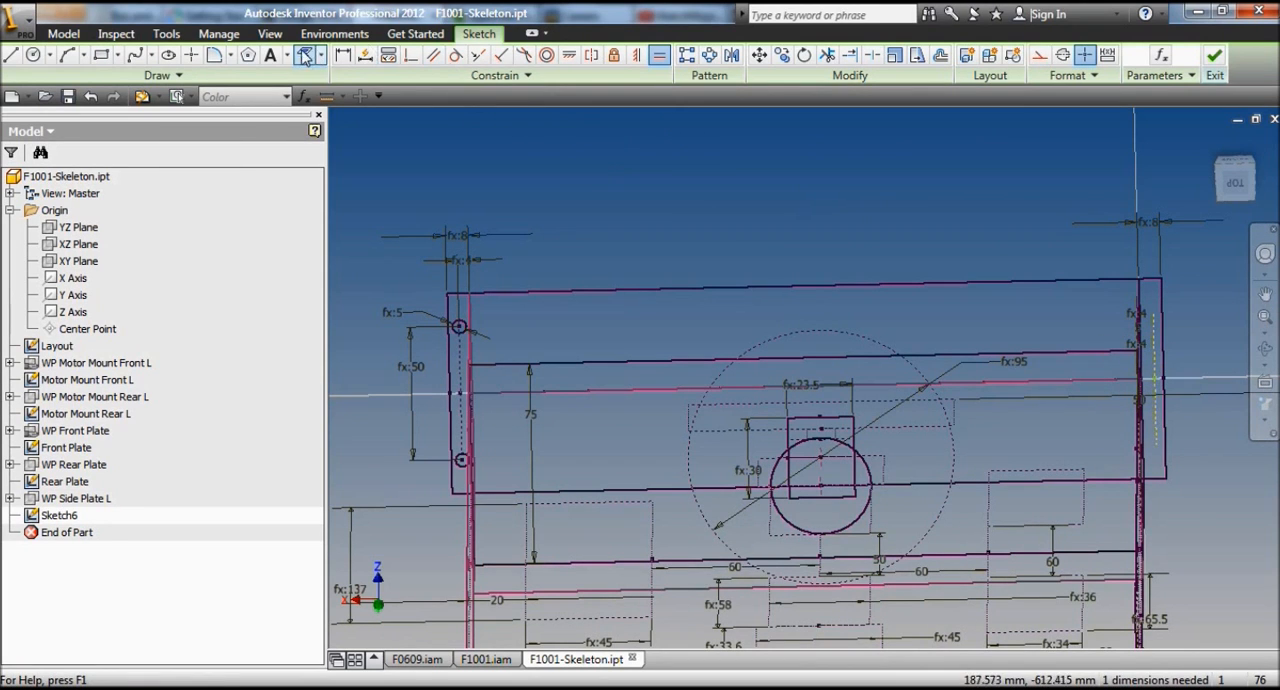
Step: Dimension the new construction line from the rectangle's -X side edge as d32/2
click(343, 55)
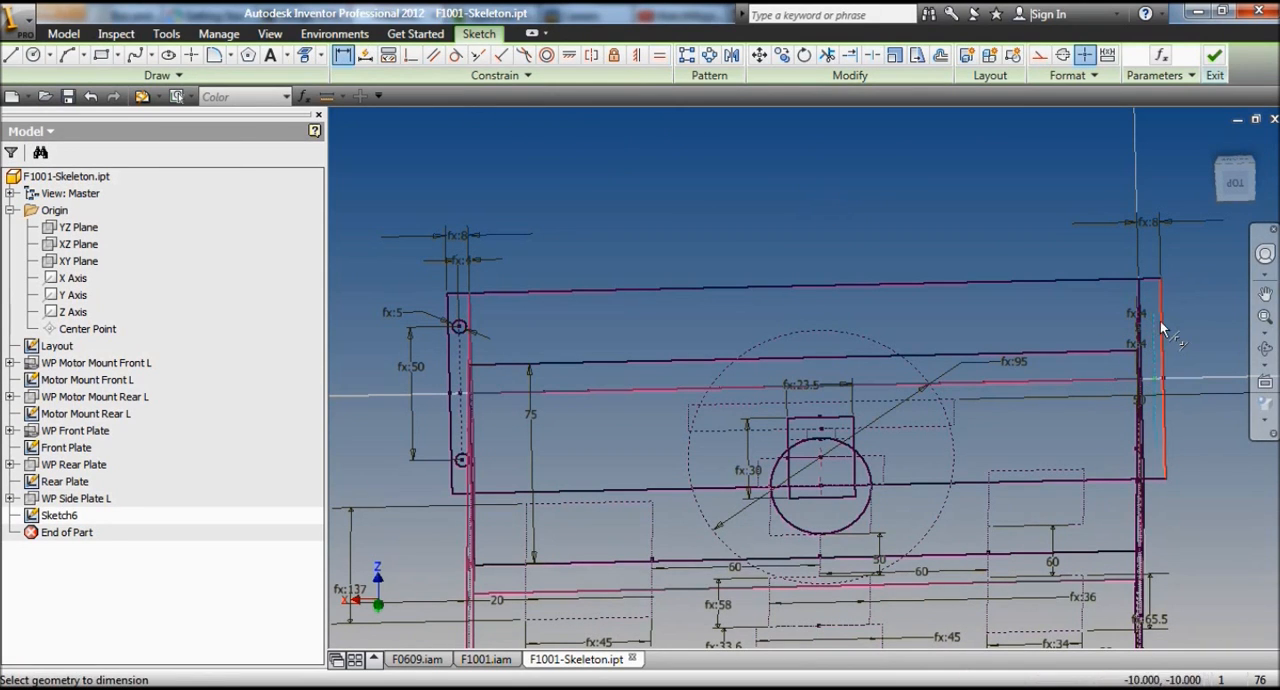
click(1161, 320)
click(1184, 250)
click(1163, 228)
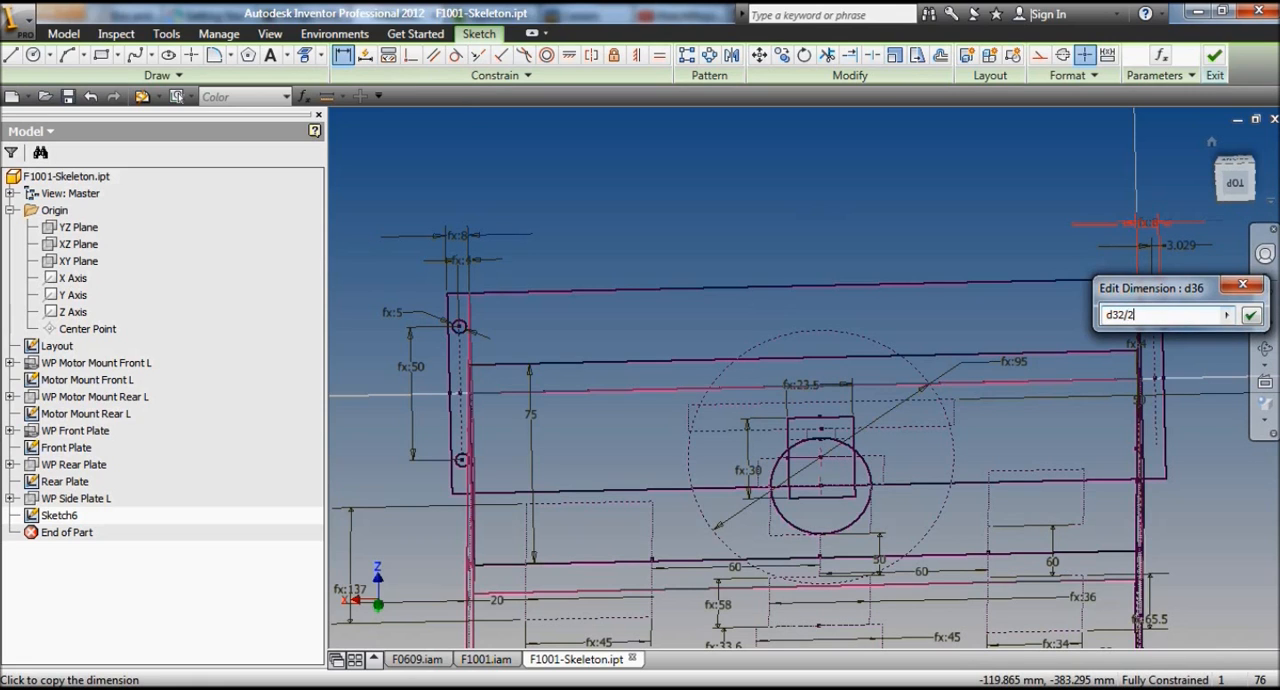
key(Return)
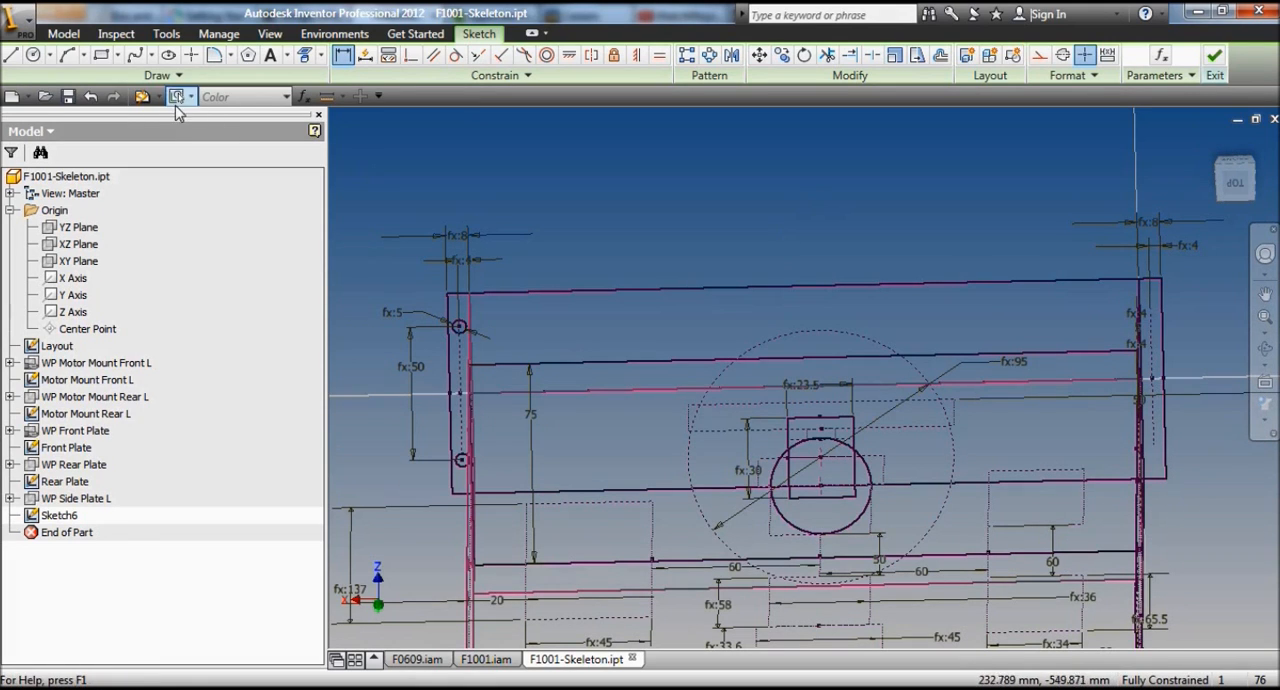
Step: Draw a circle centred on each end of the -X construction line
click(33, 54)
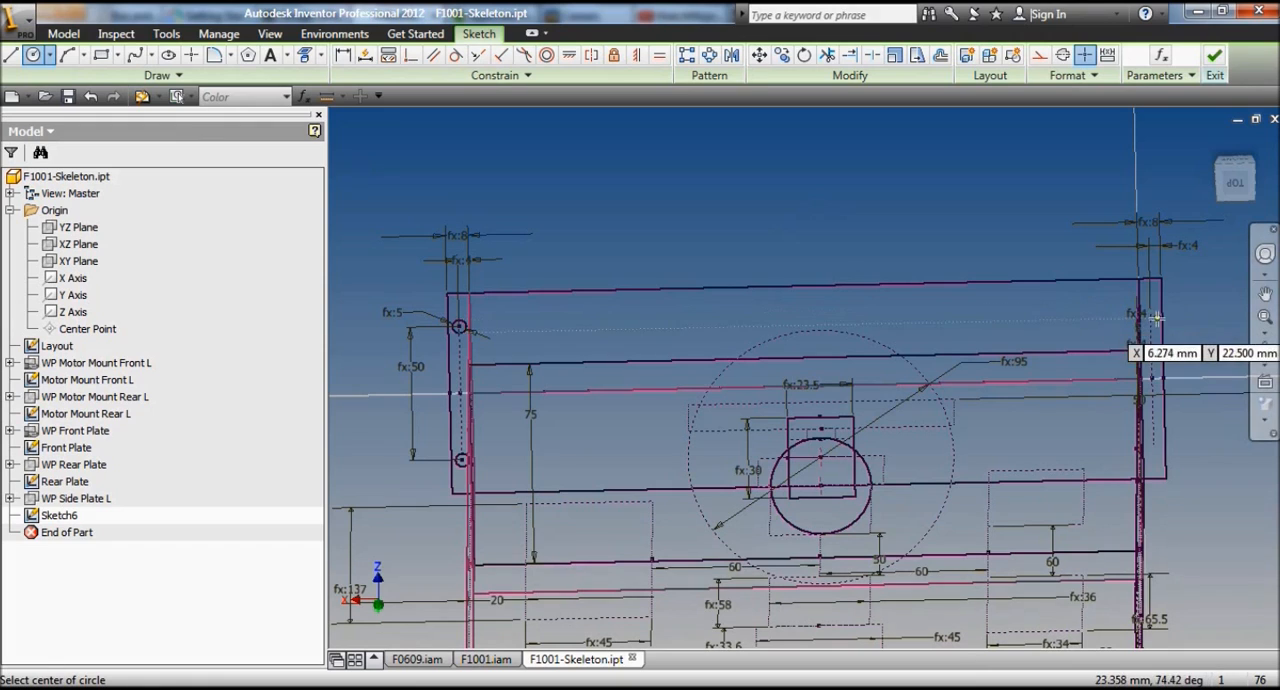
click(1154, 445)
click(1161, 446)
Step: Constrain the two -X circles to the same size as each other and the 5 mm circles at the +X end
click(659, 55)
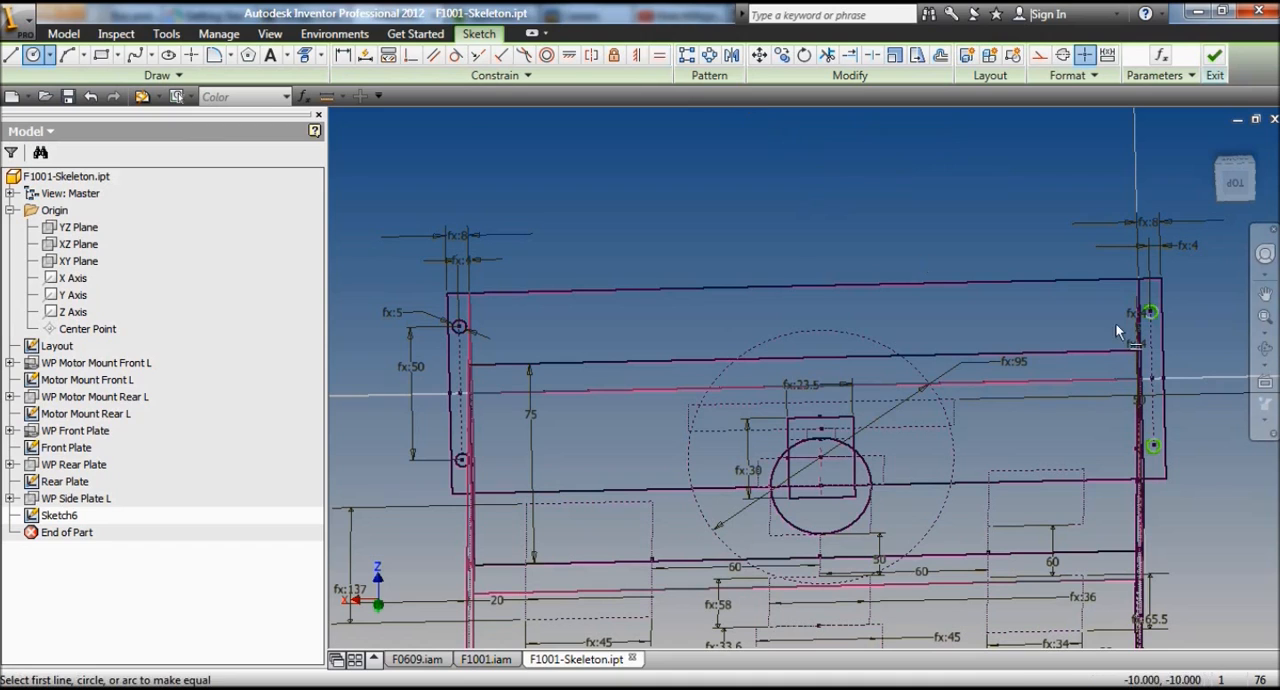
click(1152, 311)
click(1157, 450)
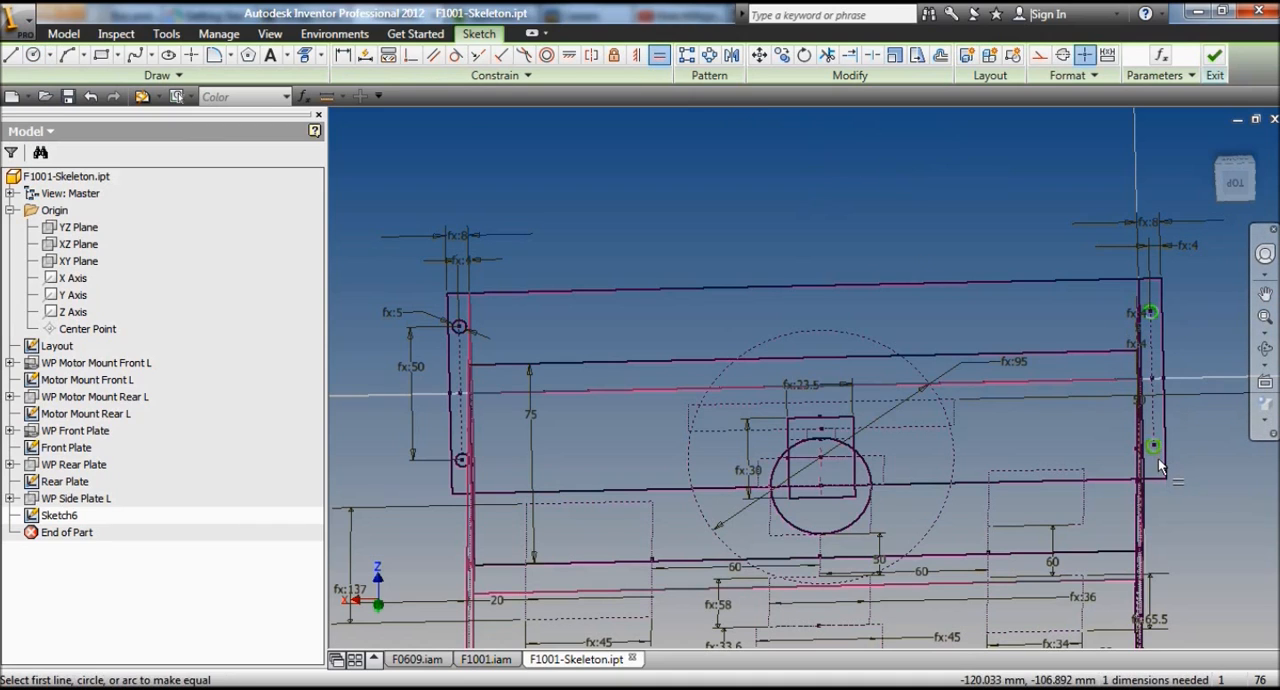
click(462, 466)
scroll(758, 219, up, 3)
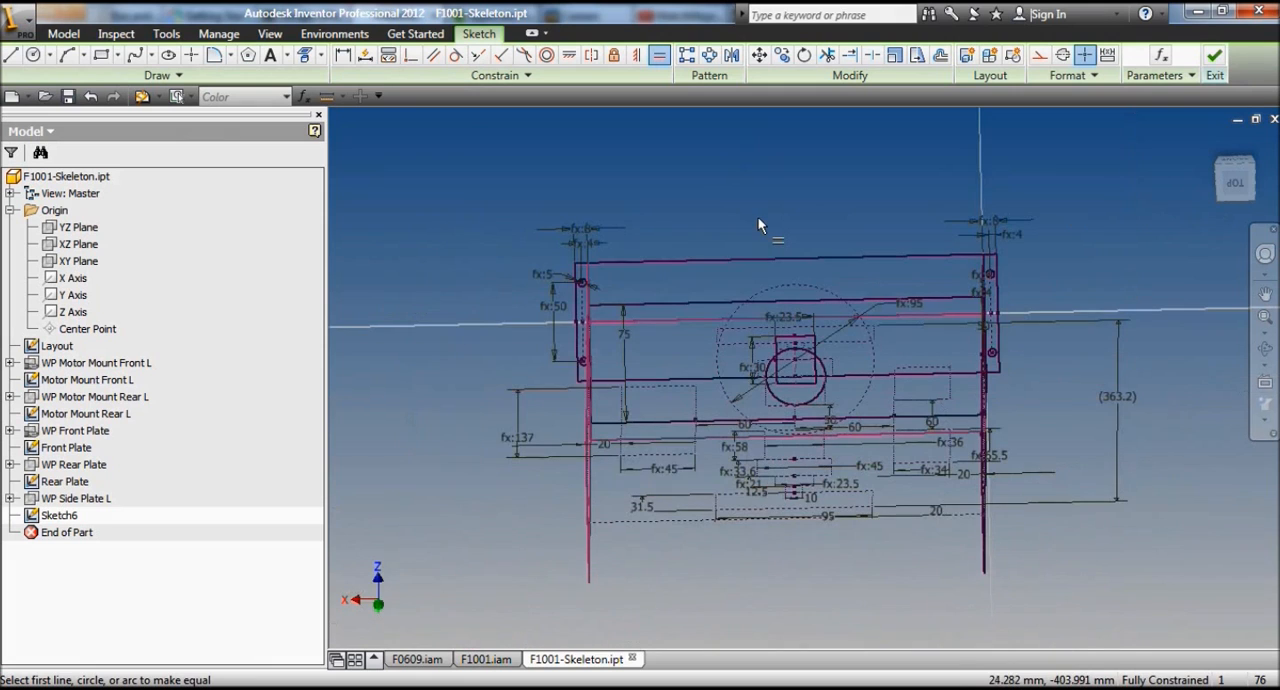
Step: Finish the sketch and rename Sketch6 as Side Plate L
right_click(698, 181)
click(686, 232)
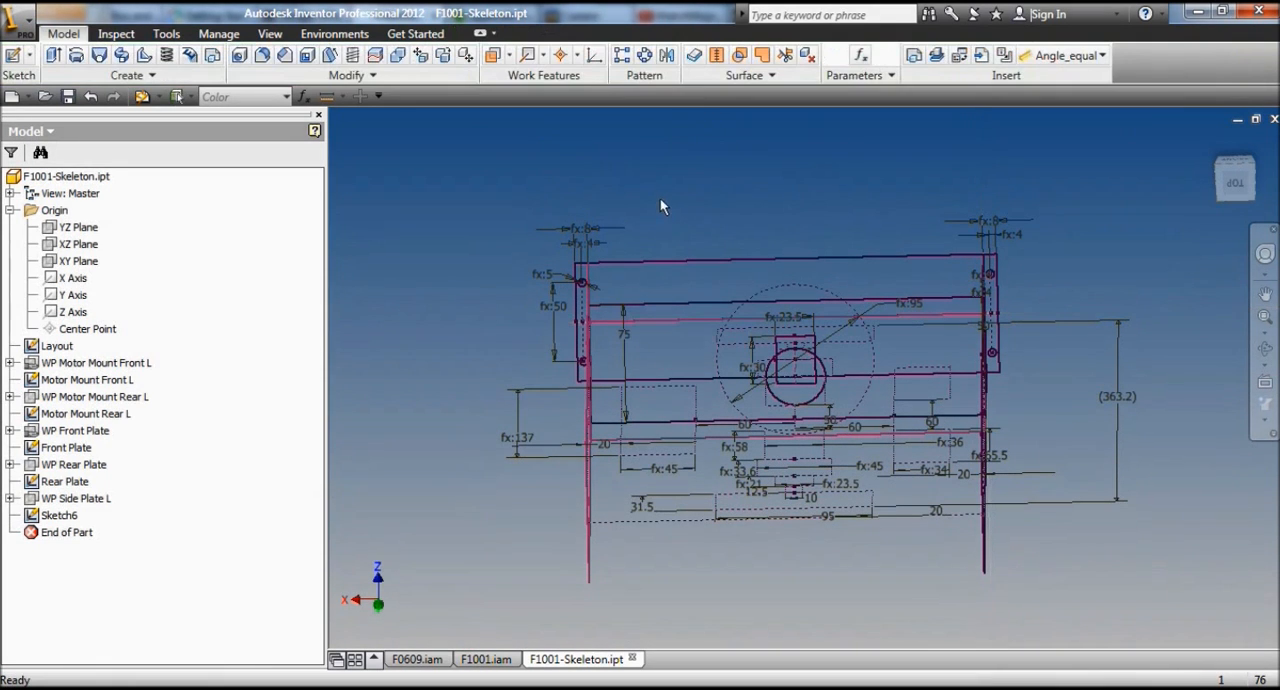
click(1265, 349)
mouse_move(797, 382)
mouse_down()
mouse_move(831, 263)
mouse_move(886, 346)
mouse_move(925, 355)
mouse_move(860, 366)
mouse_up()
key(Escape)
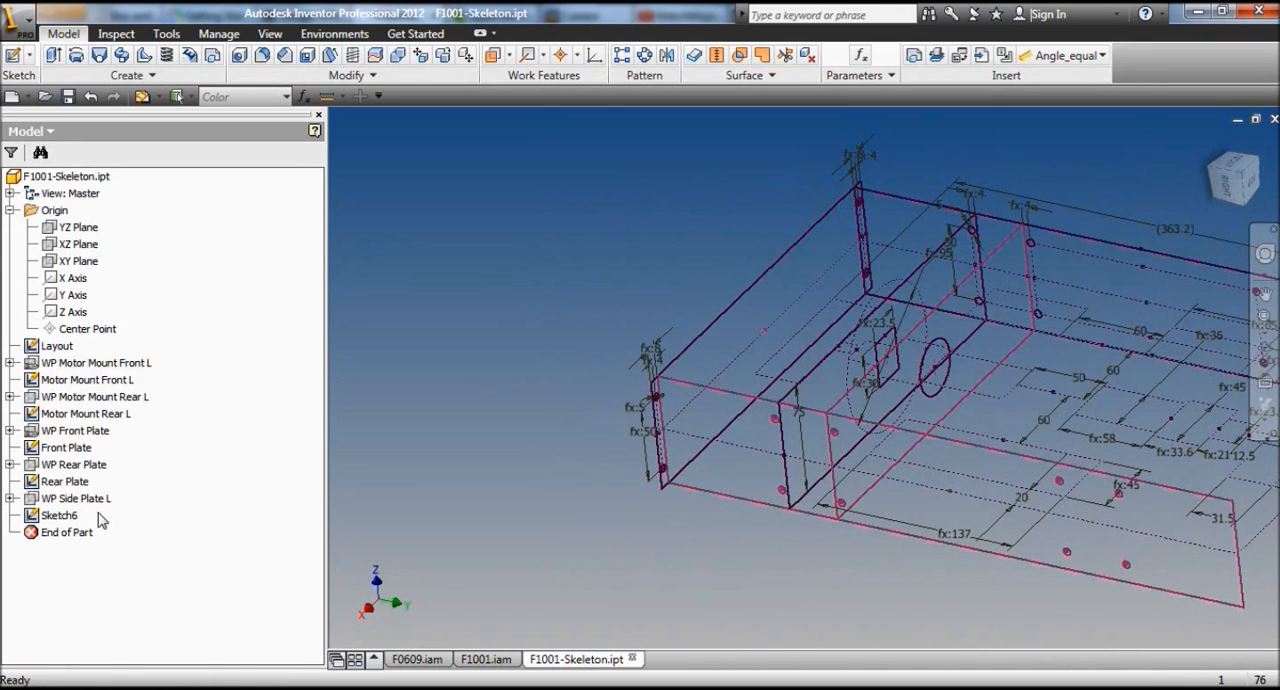
click(60, 516)
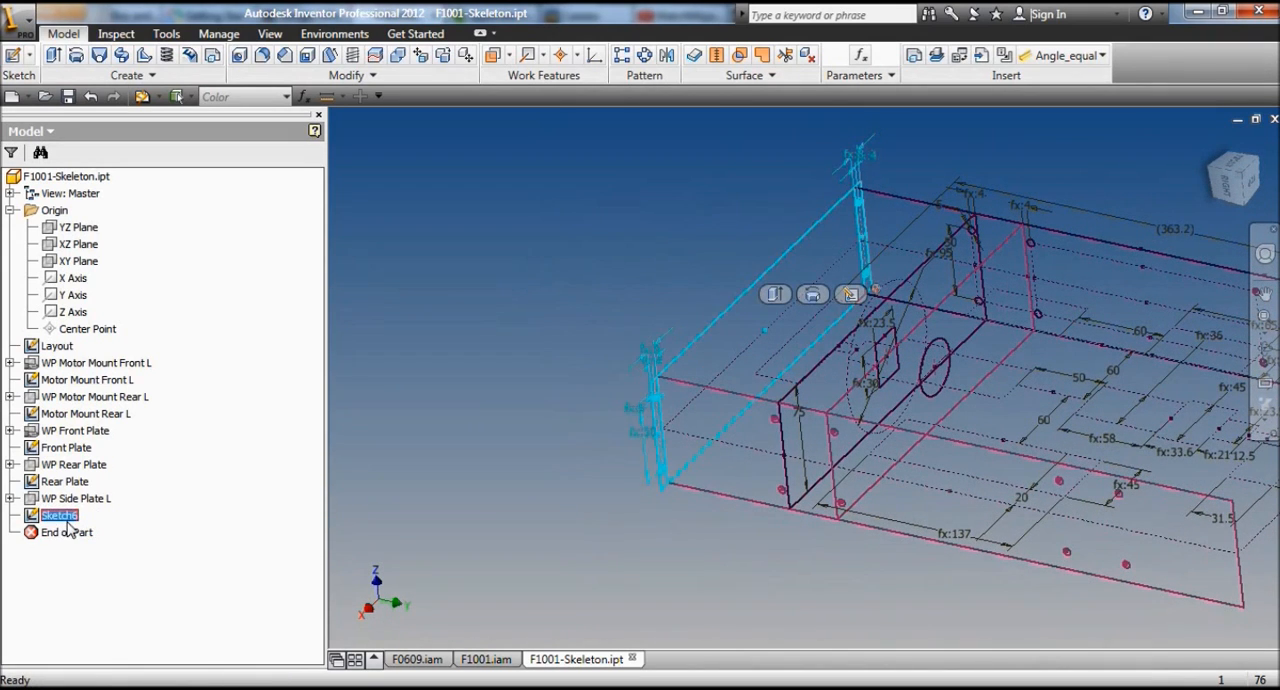
text(Side Plate L)
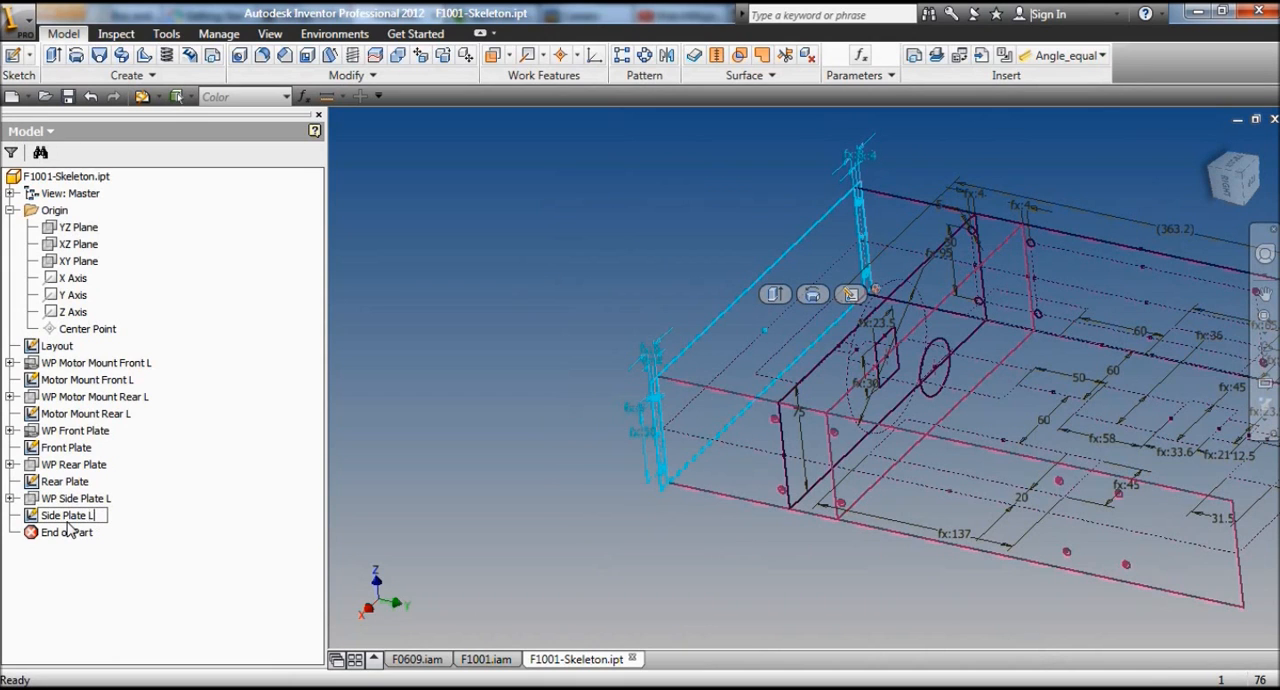
scroll(525, 406, down, 3)
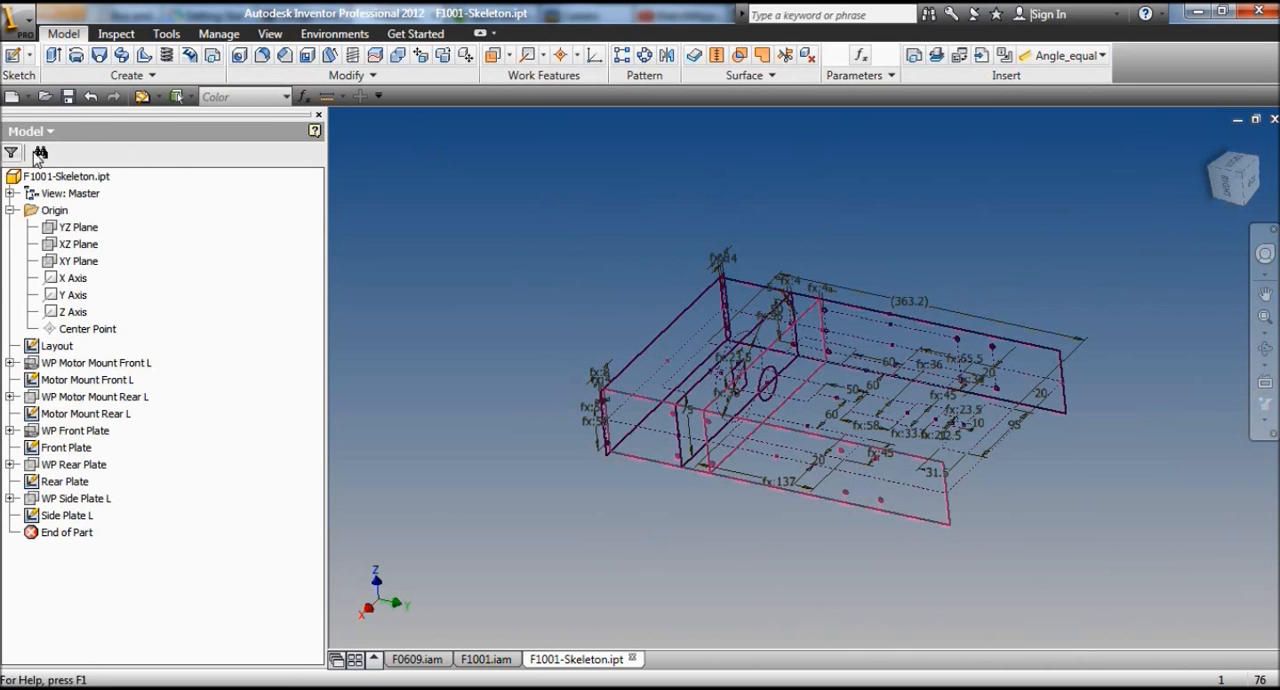
Step: Create a new part from the Standard.ipt template and open F1001-Skeleton from the C: drive's CAD\Simple folder as the part to derive
click(12, 96)
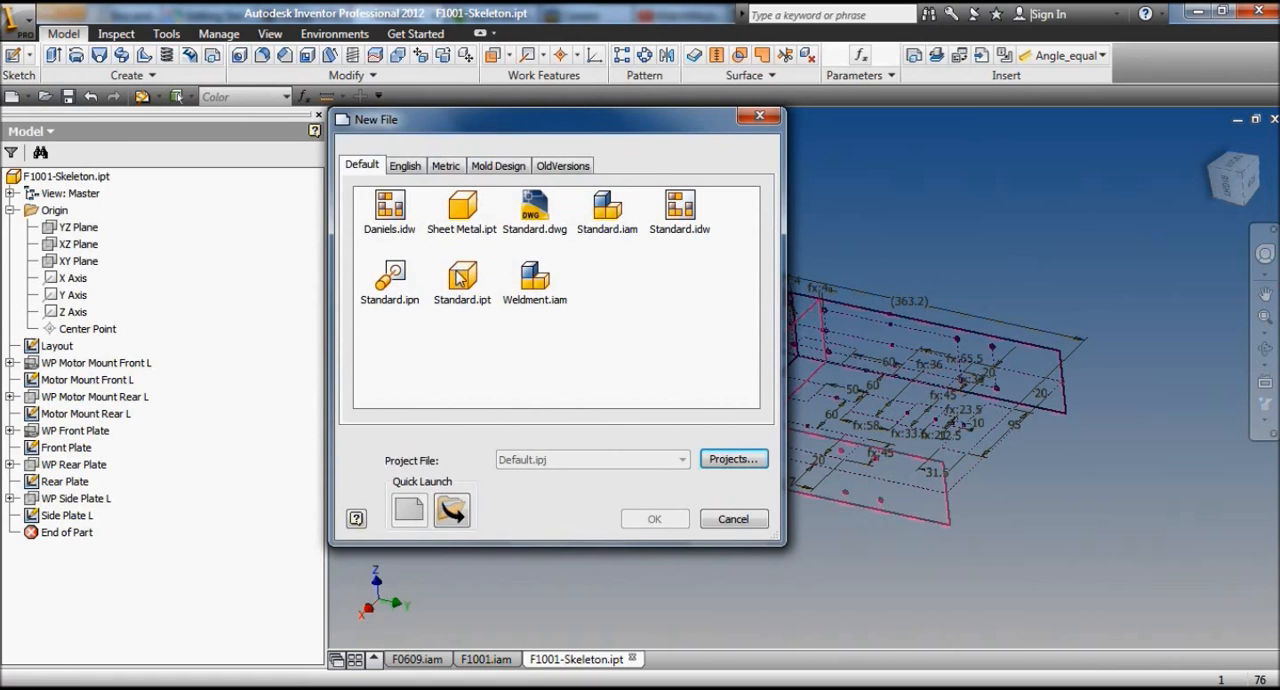
double_click(460, 278)
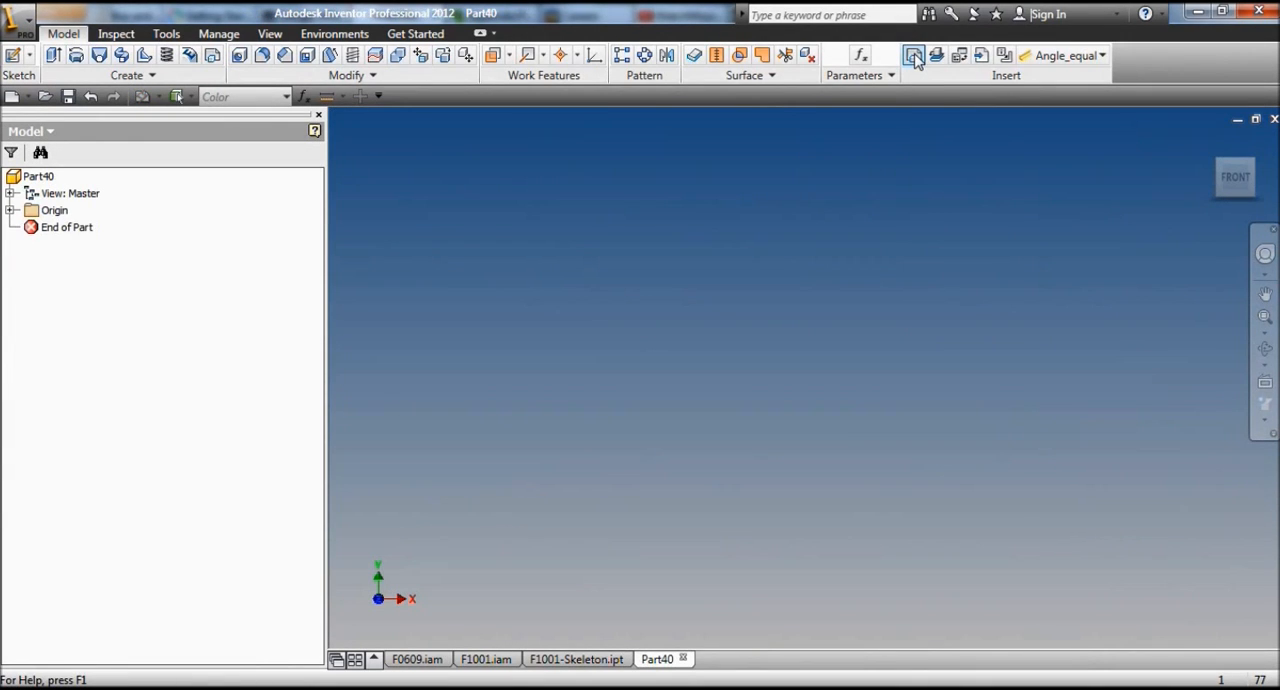
click(914, 57)
click(825, 221)
click(825, 221)
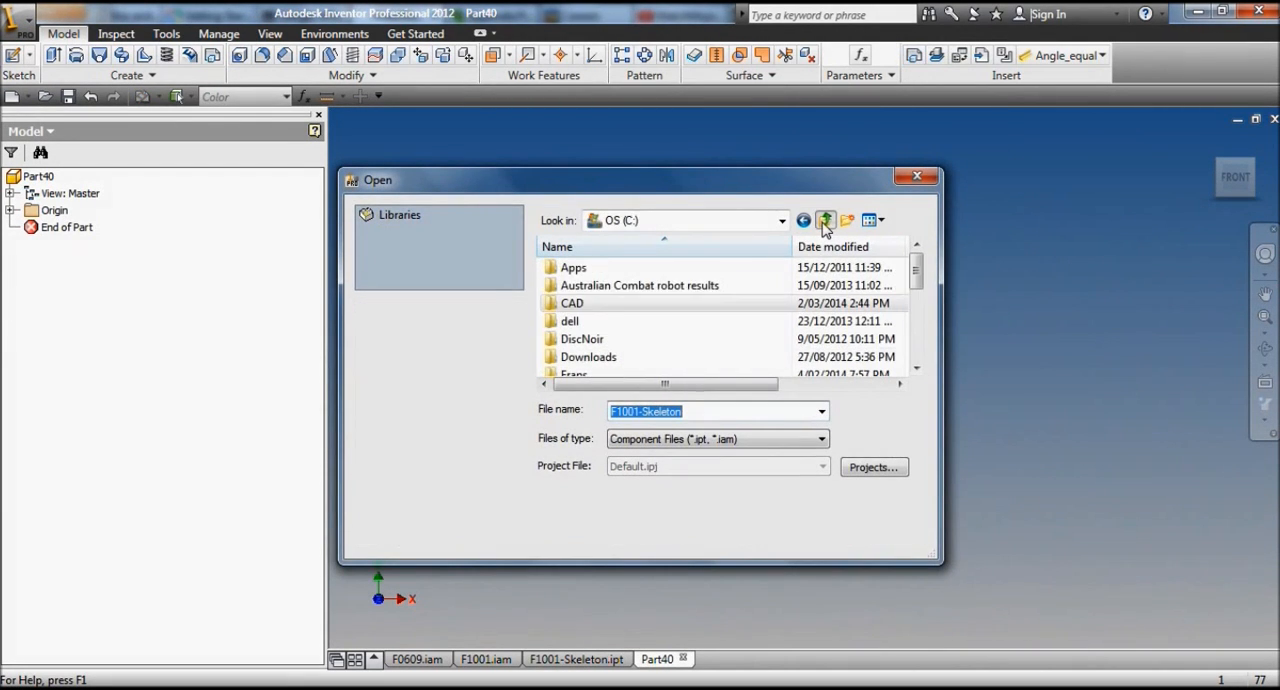
double_click(586, 305)
scroll(713, 327, down, 5)
scroll(713, 327, down, 8)
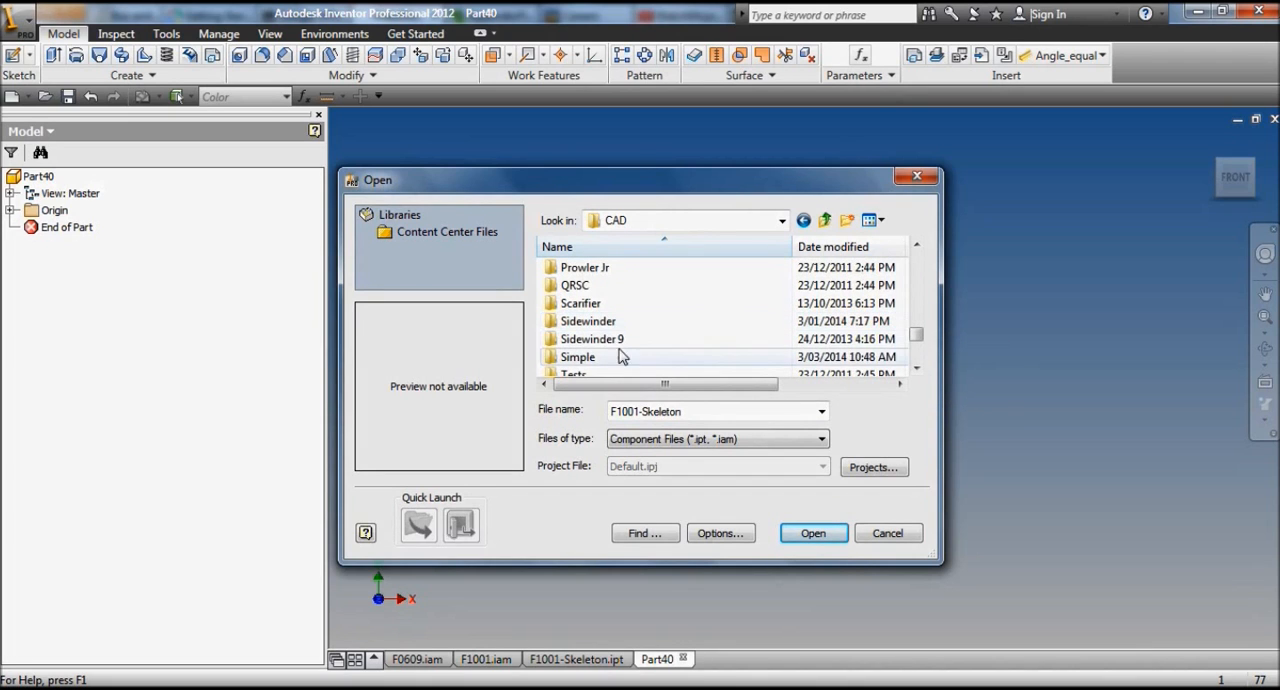
double_click(580, 358)
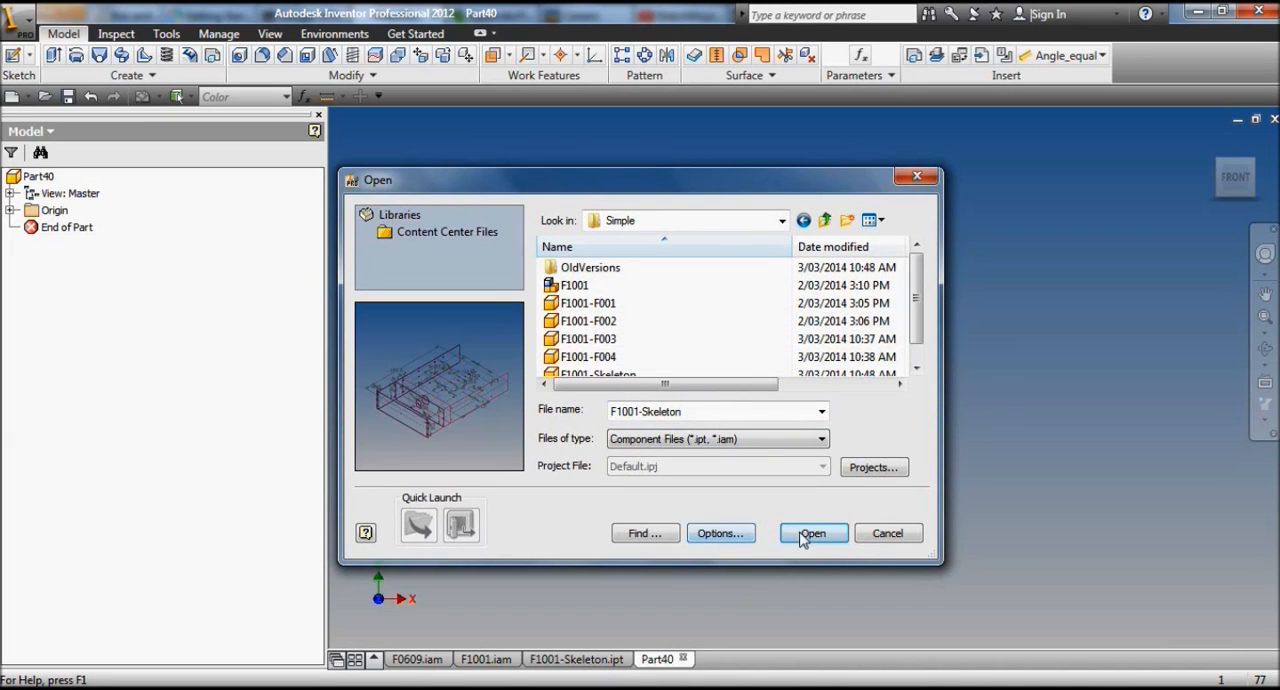
click(803, 535)
Step: Exclude all sketches, work geometry and parameters of F1001-Skeleton from the derived part
click(286, 292)
click(287, 324)
click(287, 358)
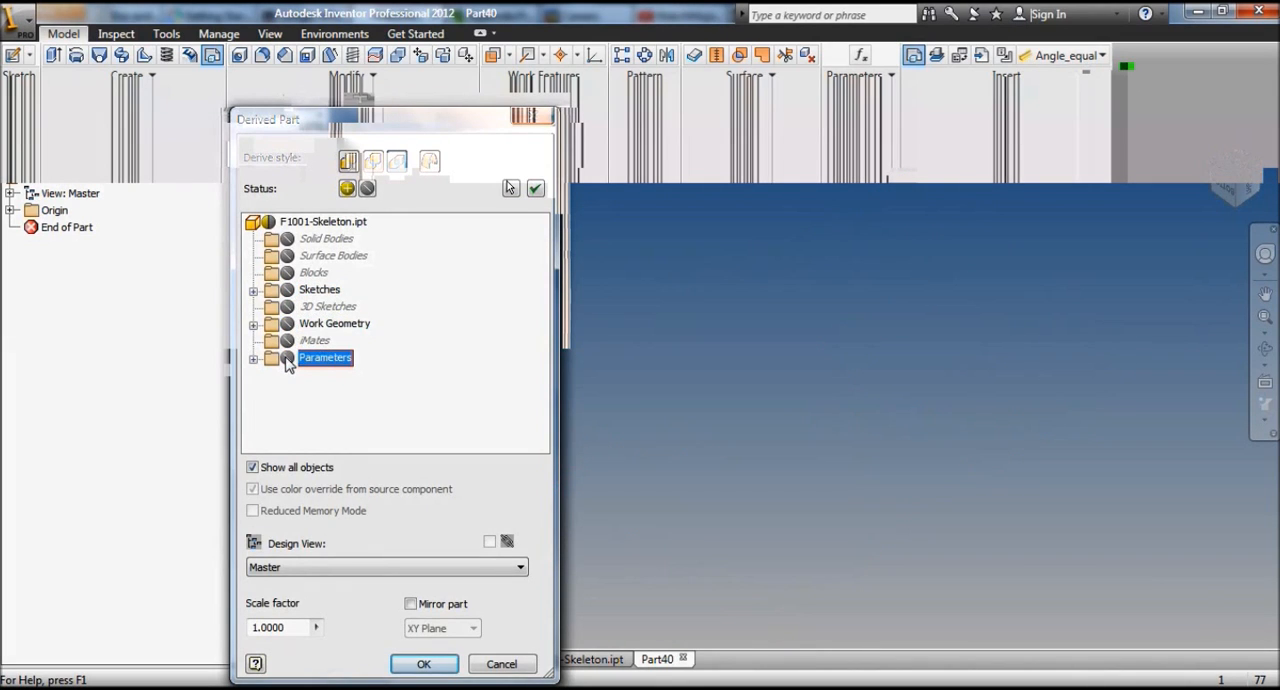
Step: Include only the Side Plate L sketch and the Chopping_board_THK user parameter, and derive them into the new part
click(253, 290)
click(306, 391)
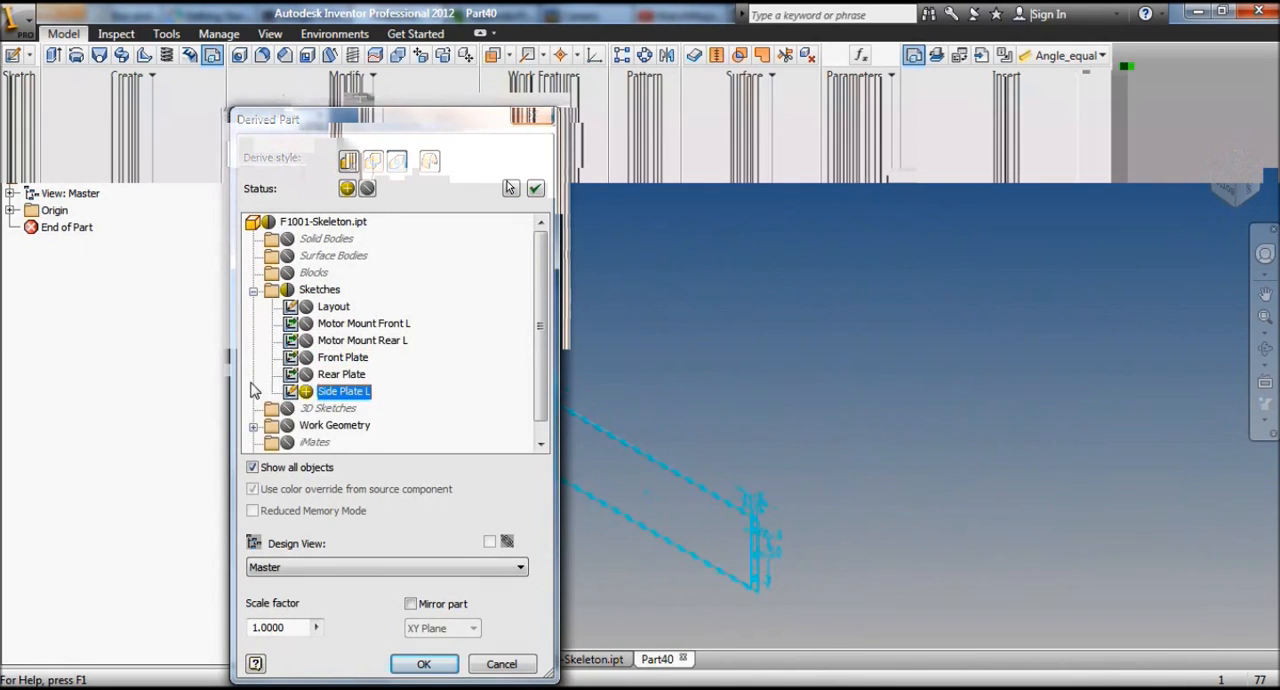
scroll(254, 430, down, 1)
click(253, 441)
click(272, 408)
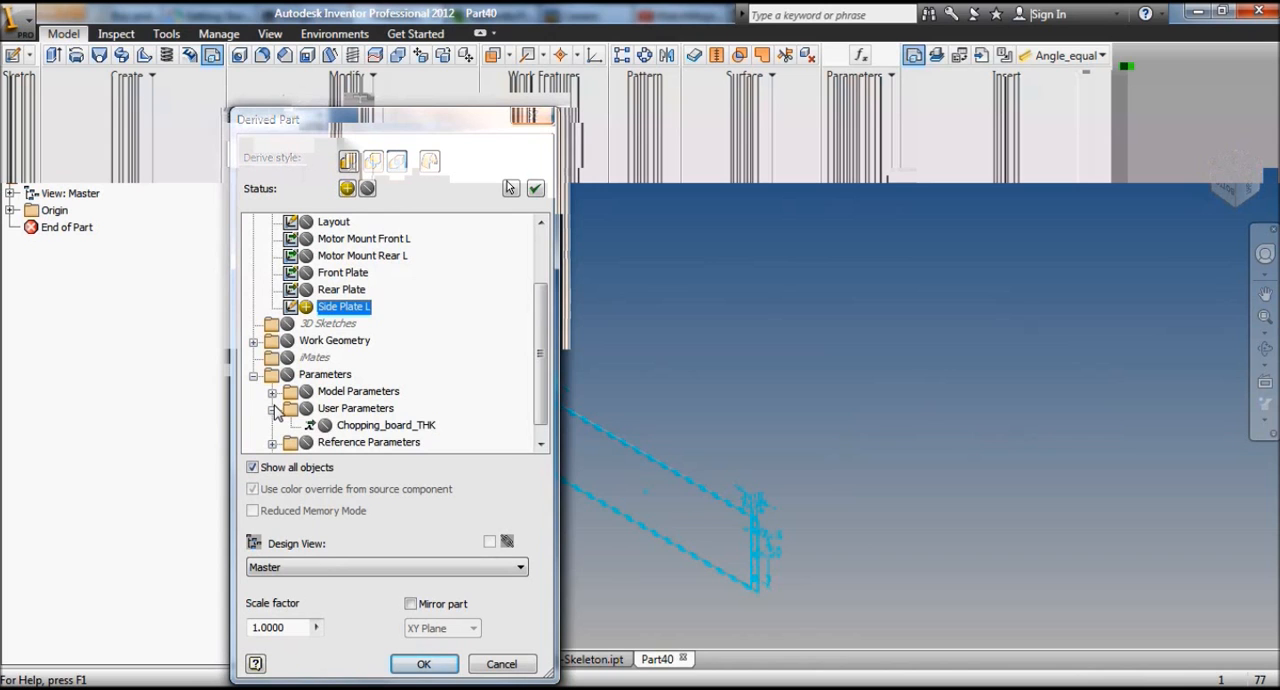
click(324, 425)
click(423, 664)
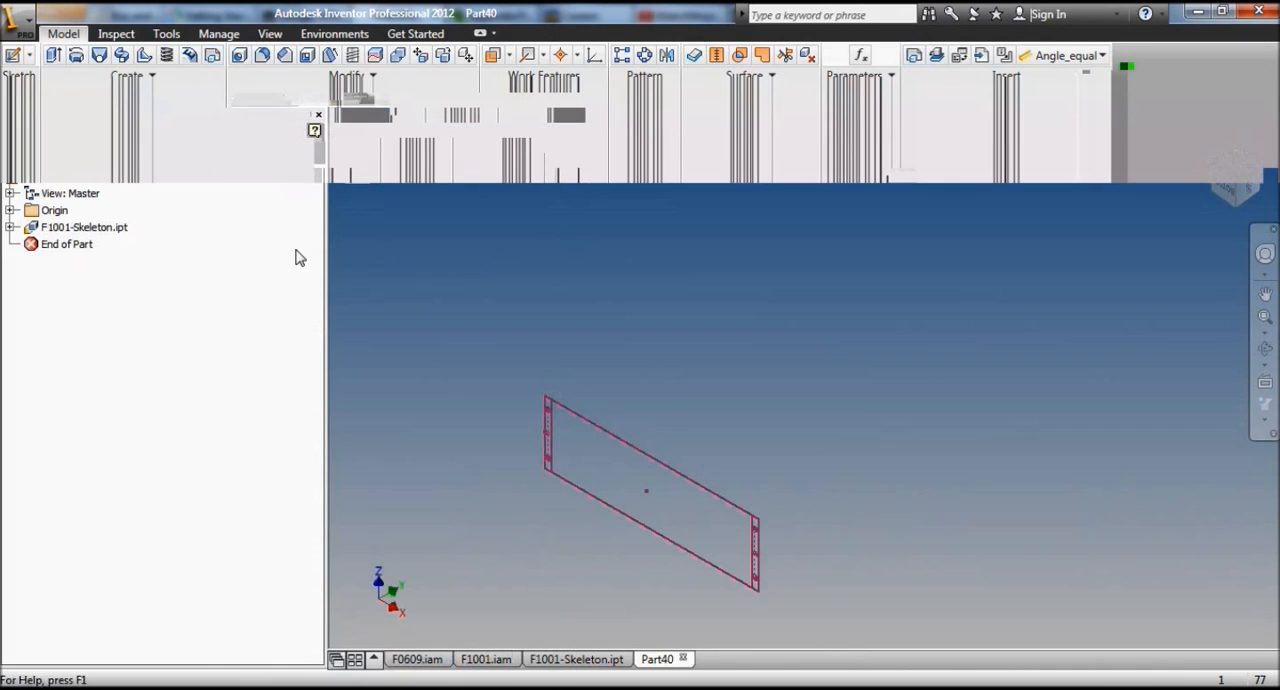
Step: Extrude the side plate profile, leaving the mounting holes open, by Chopping_board_THK in the reversed direction
key(e)
click(571, 428)
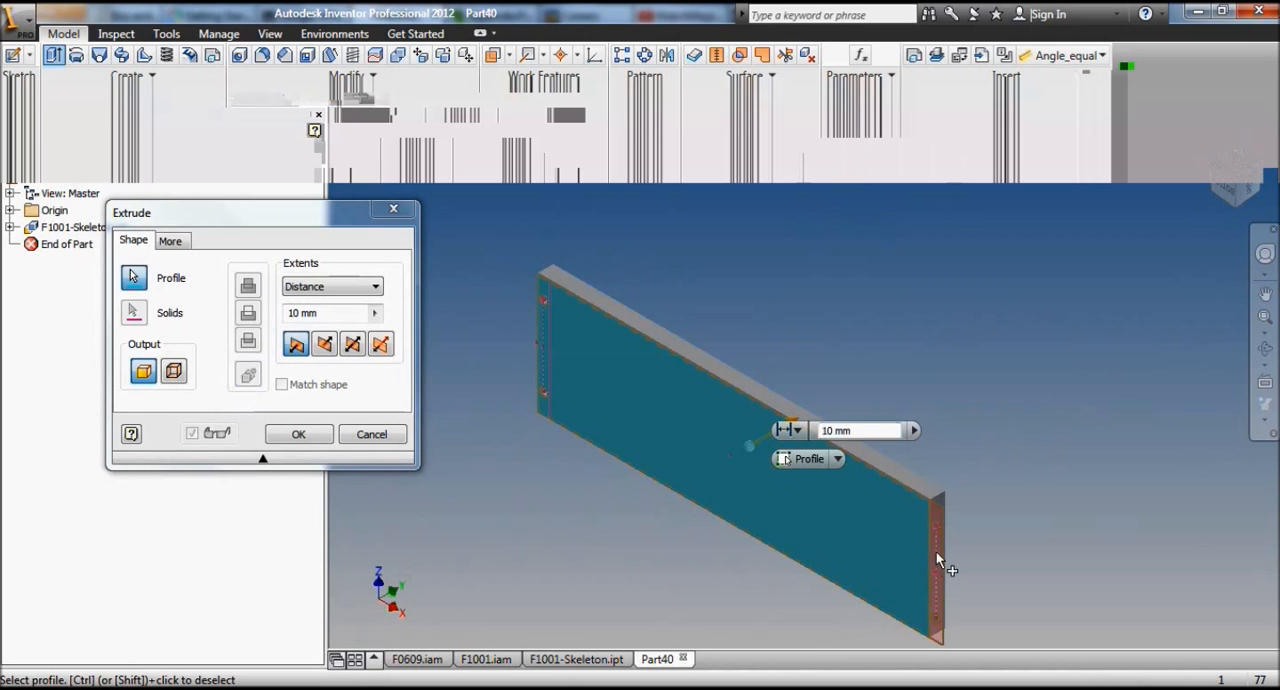
click(321, 346)
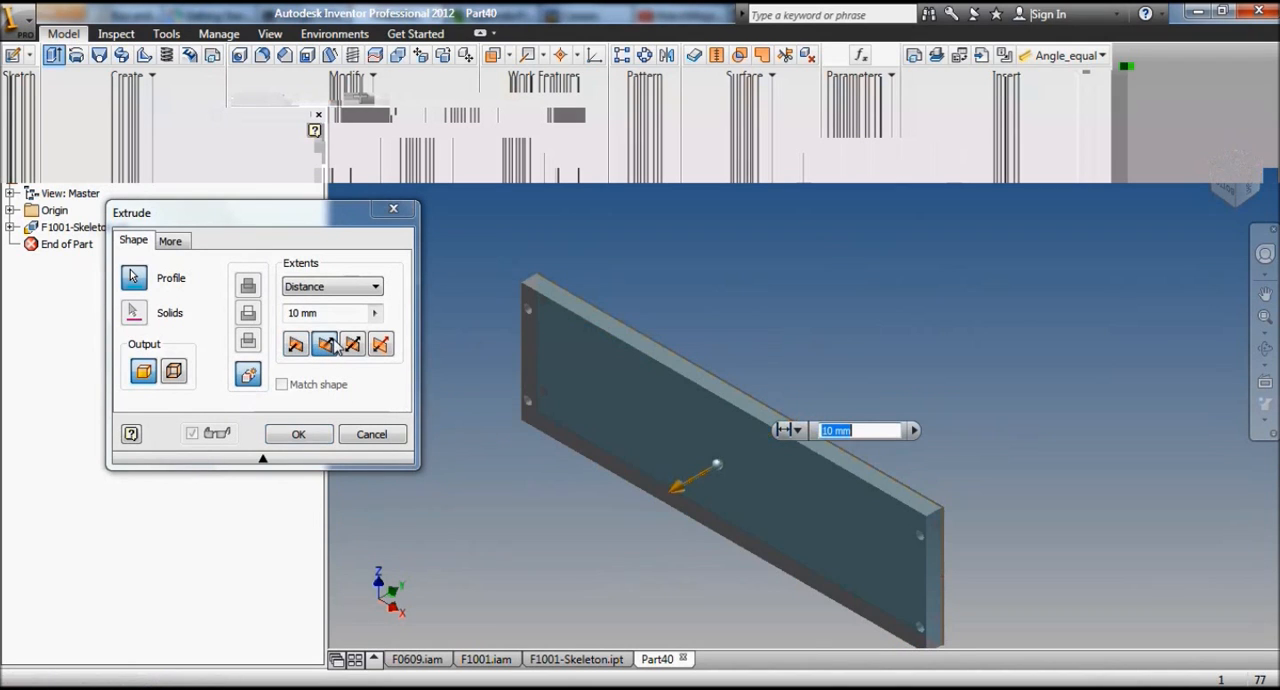
click(375, 313)
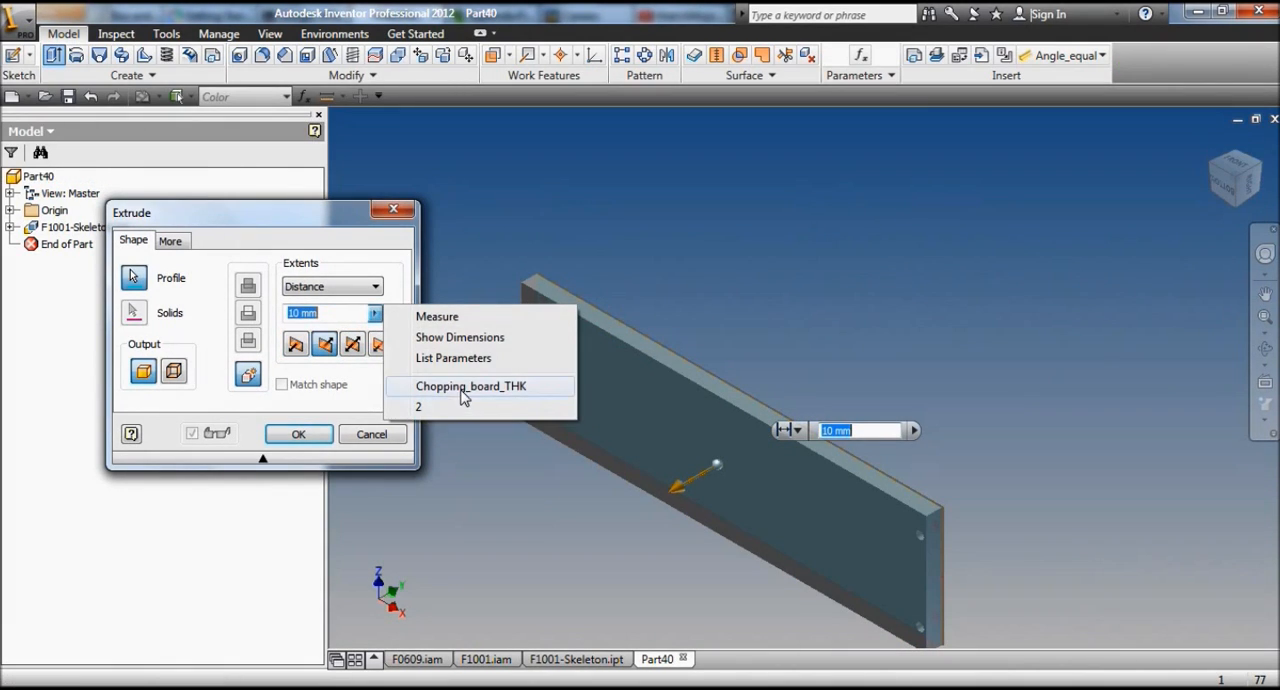
click(462, 388)
click(299, 436)
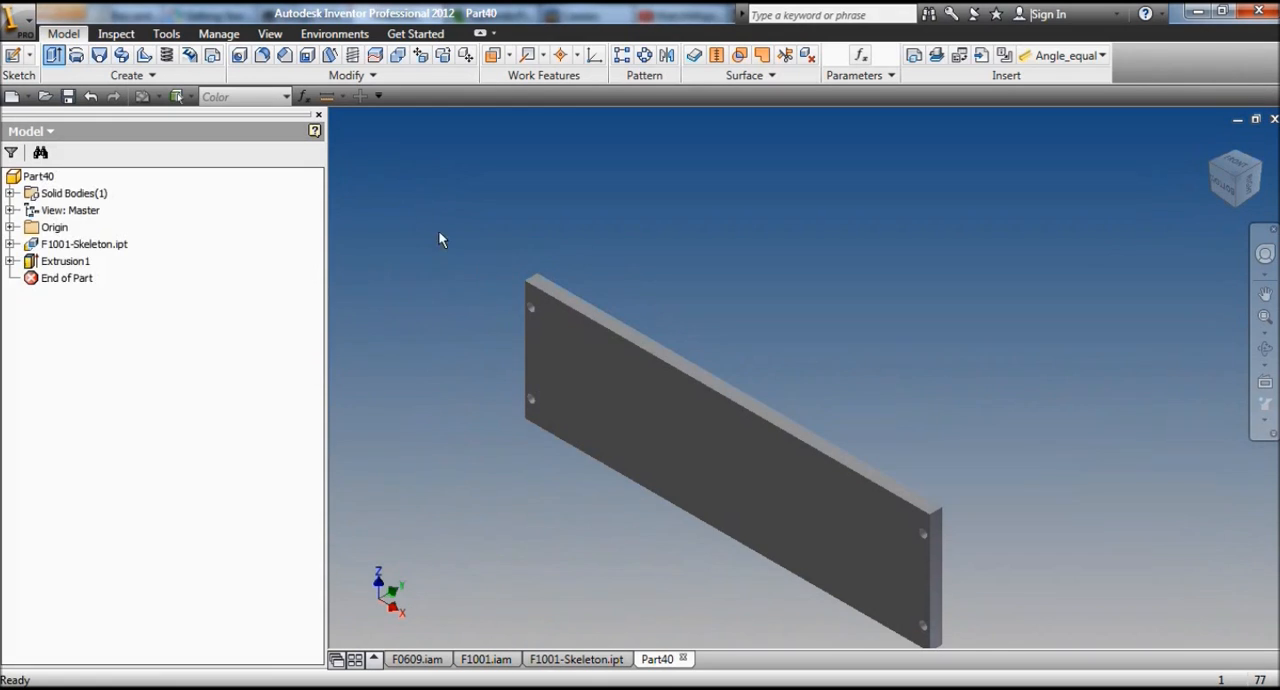
Step: Set the part's physical material to UHMW, White in its iProperties and apply the change
scroll(438, 198, down, 2)
click(22, 24)
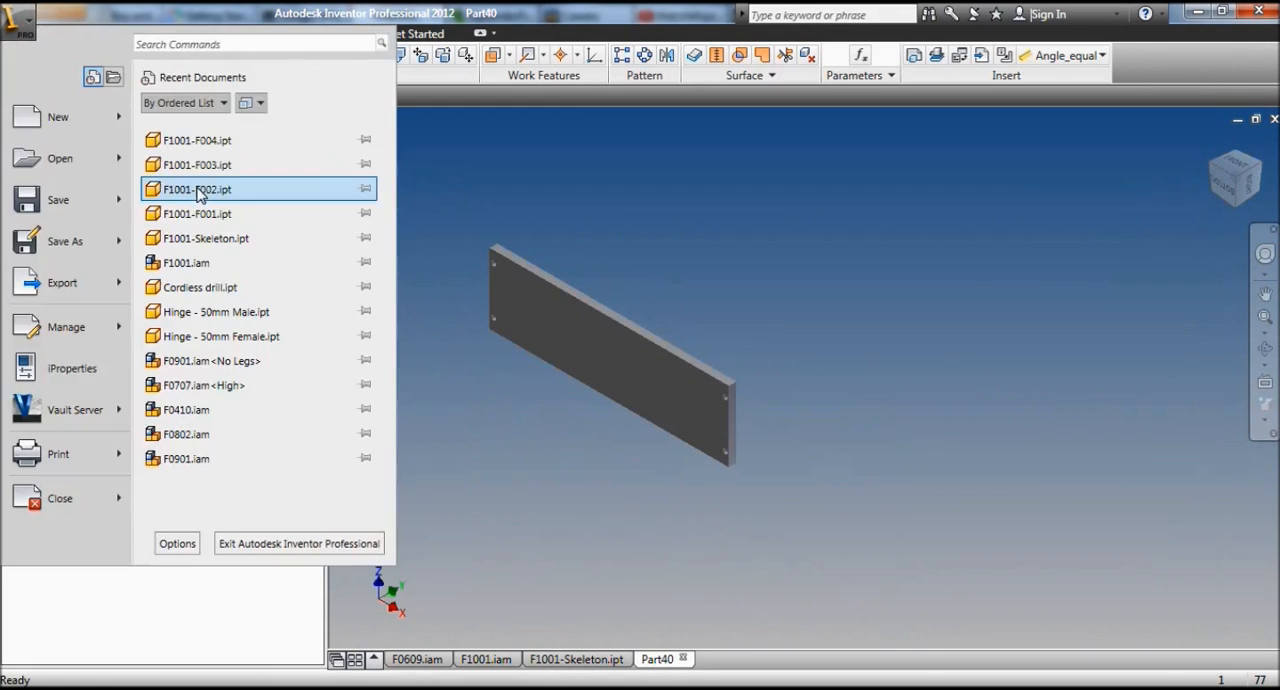
click(63, 372)
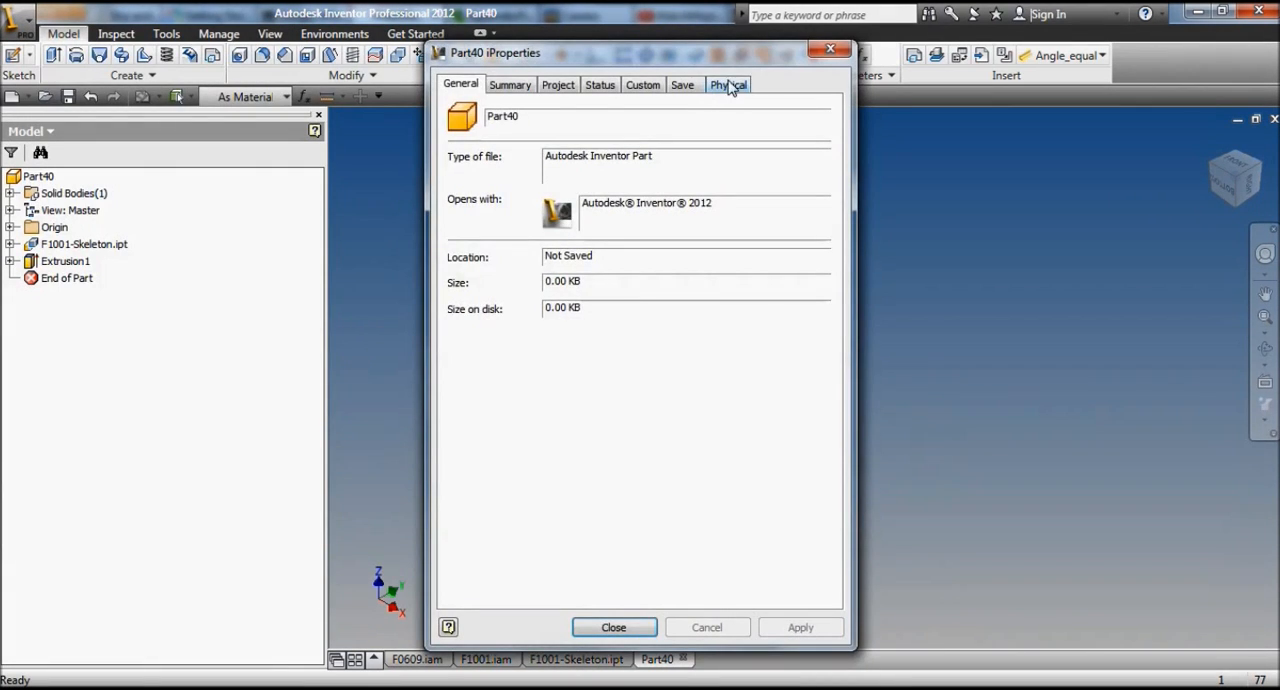
click(720, 86)
click(536, 178)
scroll(505, 400, down, 6)
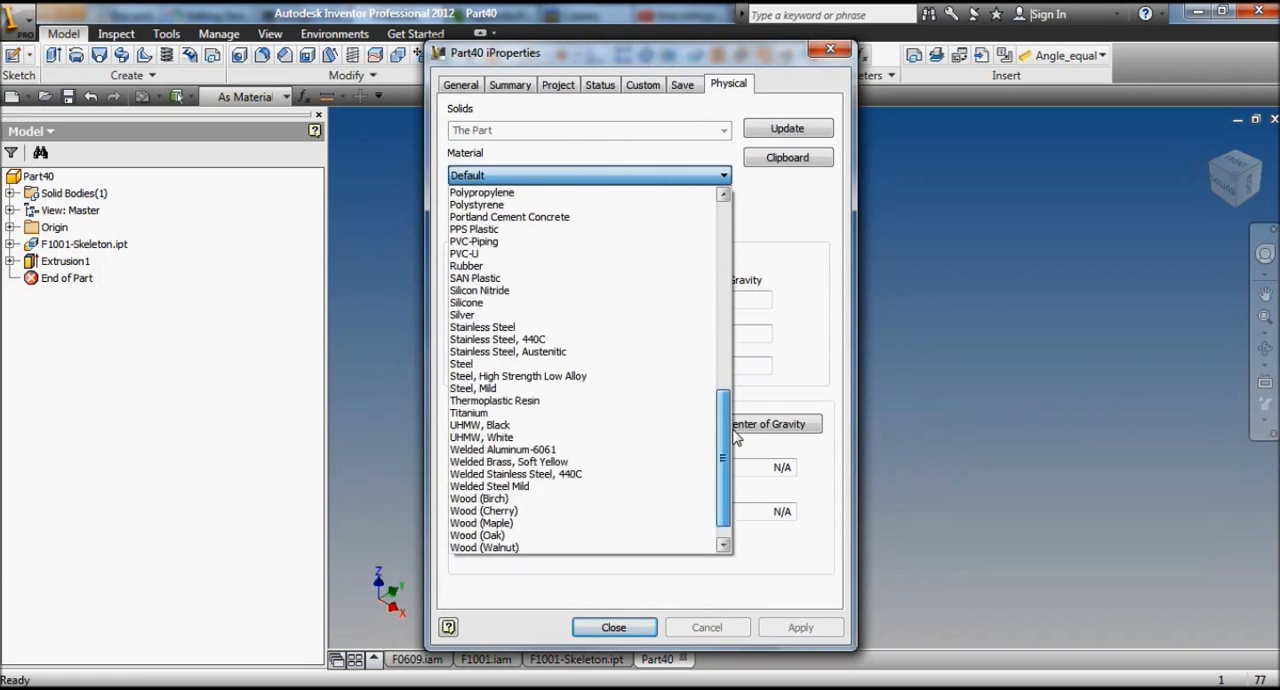
click(502, 428)
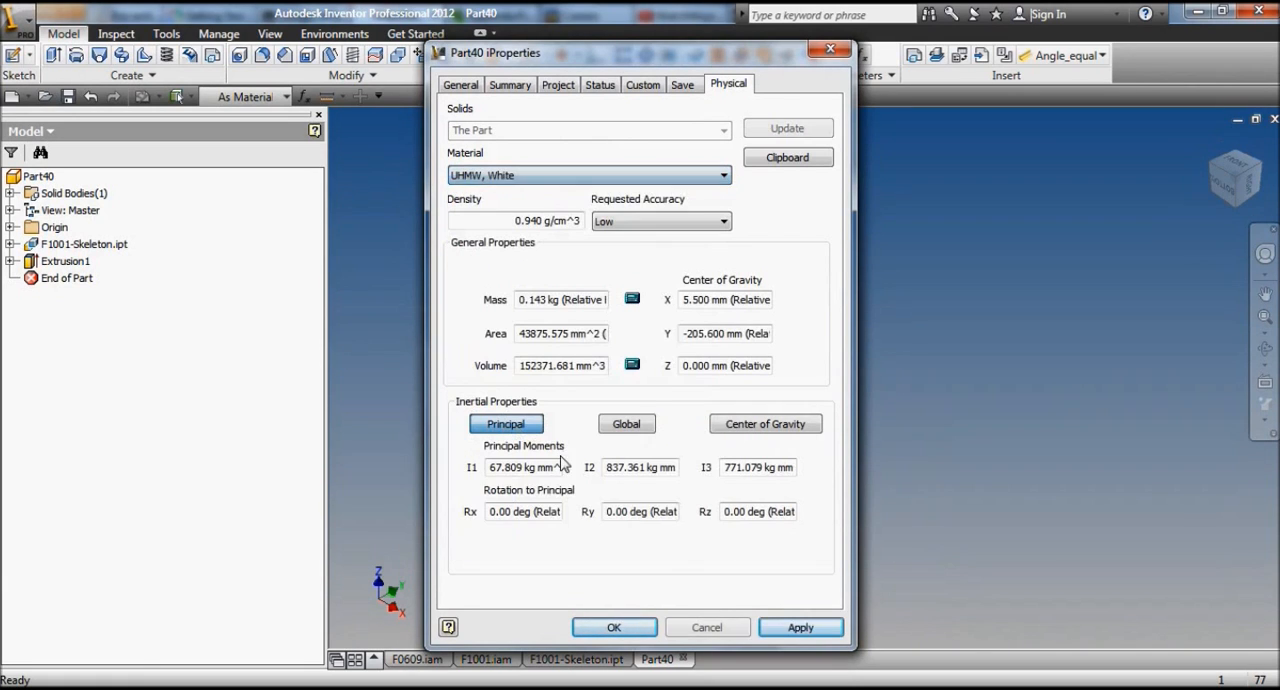
click(792, 627)
click(614, 627)
Step: Mirror the plate extrusion about the XZ origin plane to create the opposite side plate
scroll(489, 455, up, 2)
click(666, 56)
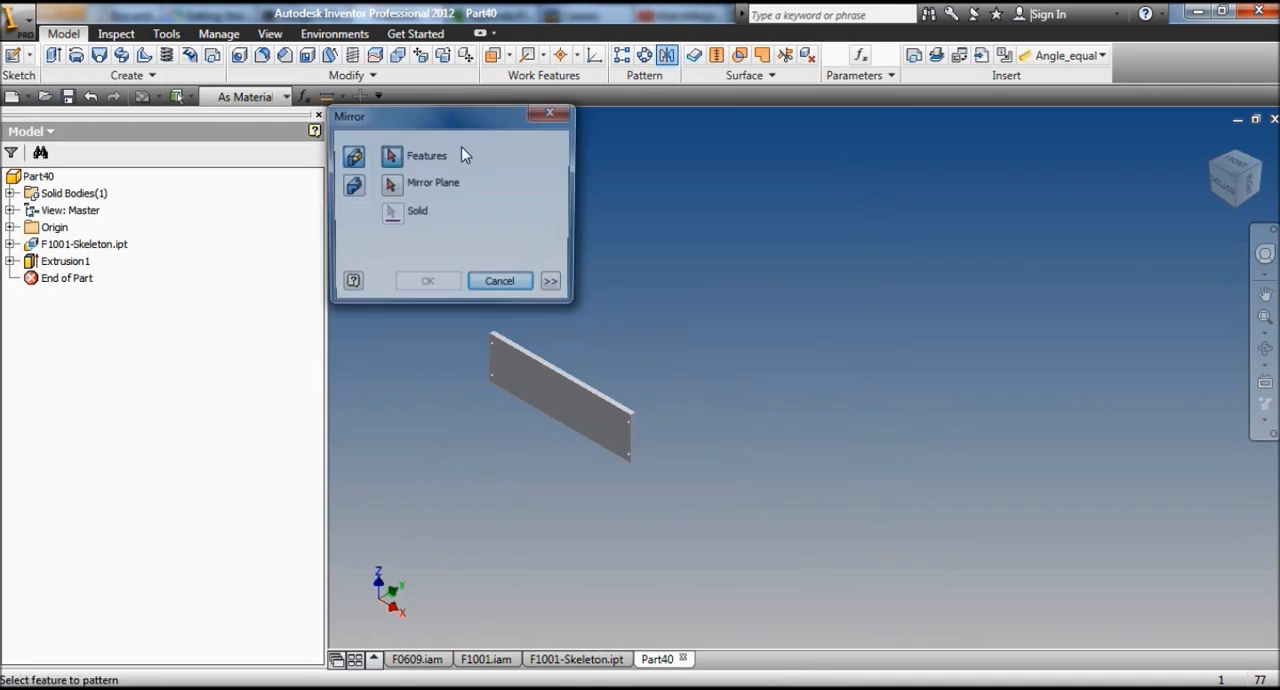
click(70, 266)
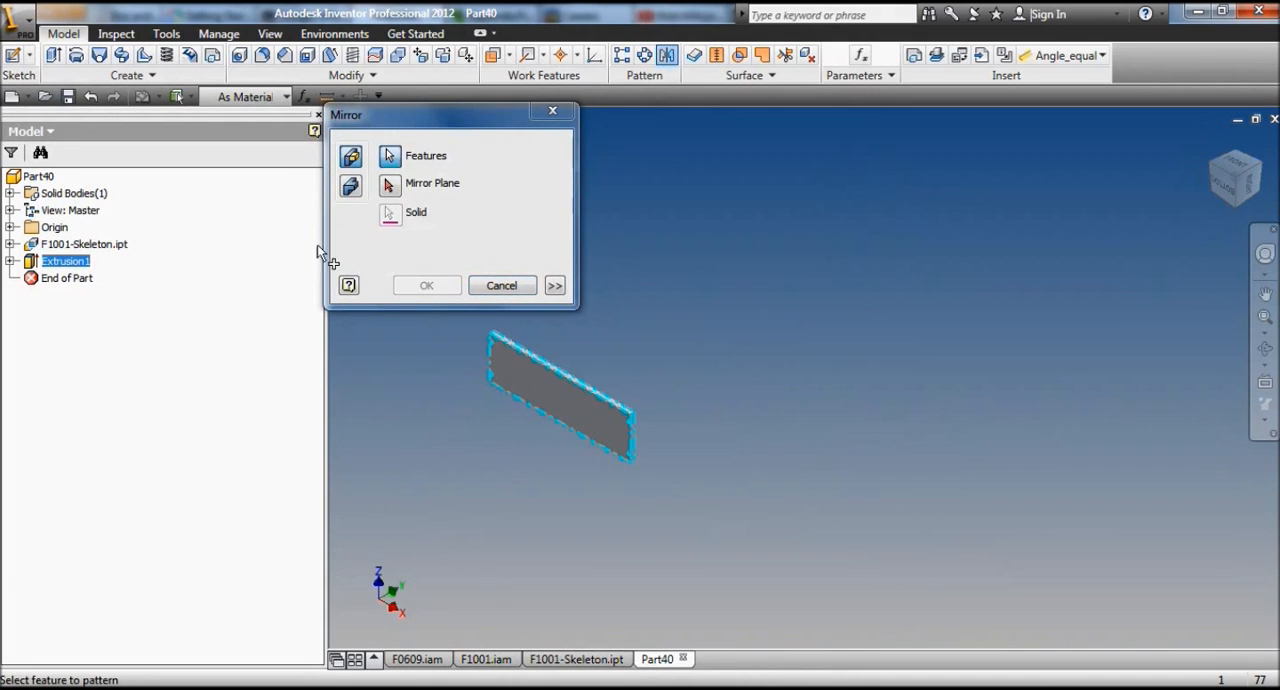
click(391, 188)
click(10, 227)
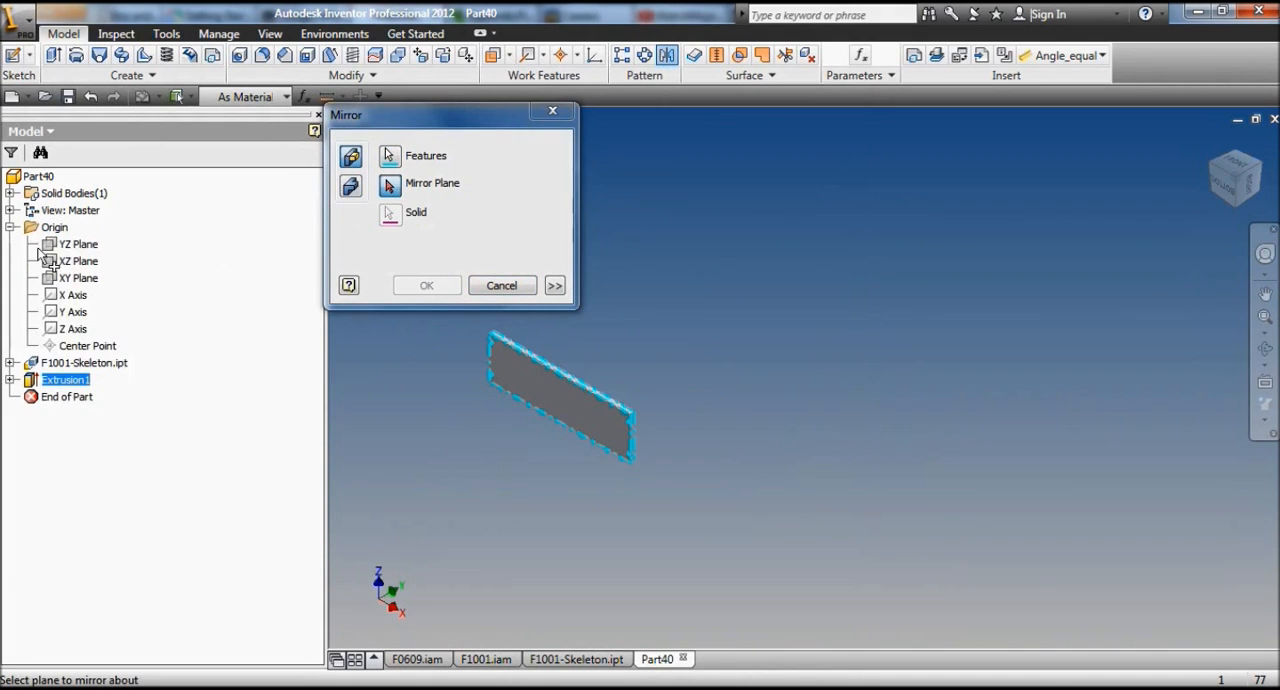
click(78, 261)
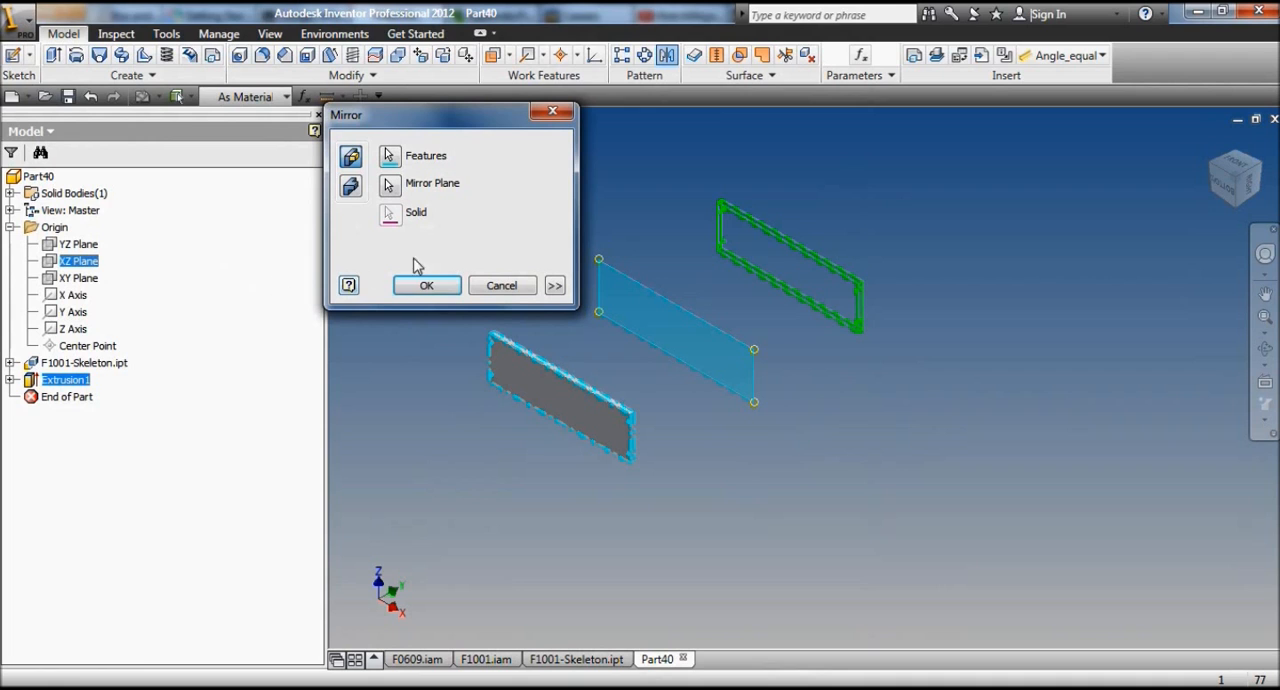
click(446, 287)
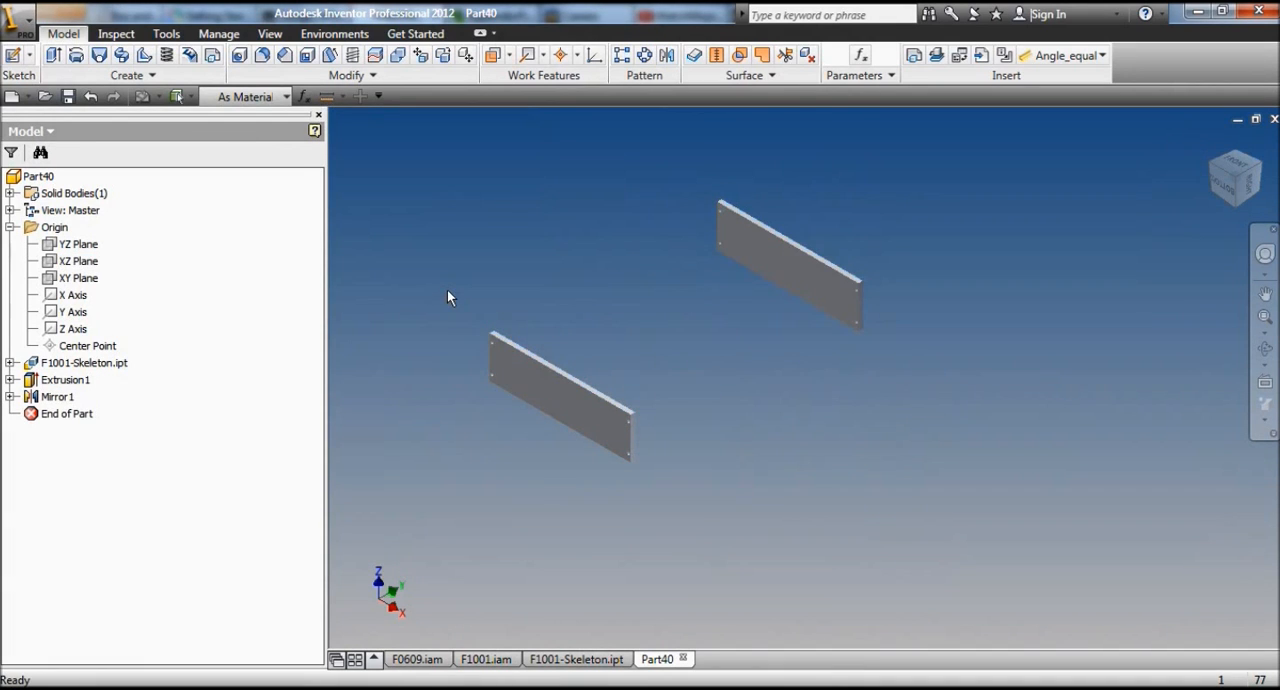
scroll(456, 285, up, 3)
scroll(465, 284, down, 3)
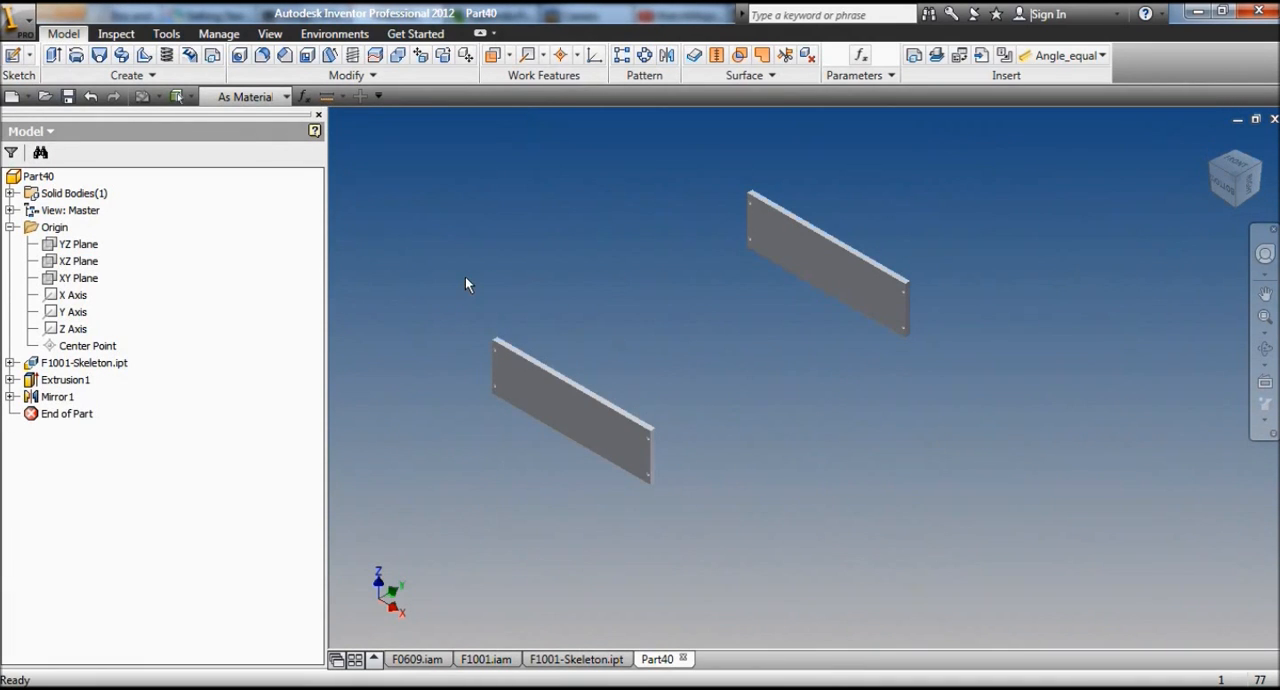